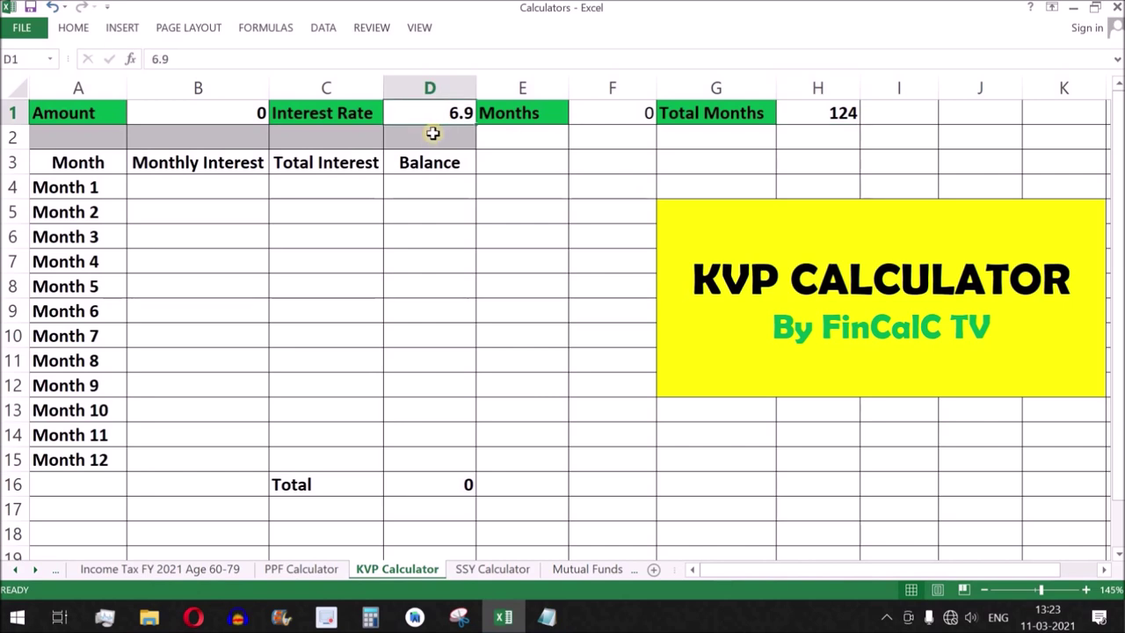
Step: Examine the header inputs and the empty Monthly Interest, Total Interest and Balance columns for Months 1 to 12
key(Right)
key(Right)
key(Right)
key(Right)
drag(210, 187, 209, 457)
drag(355, 189, 354, 389)
click(336, 182)
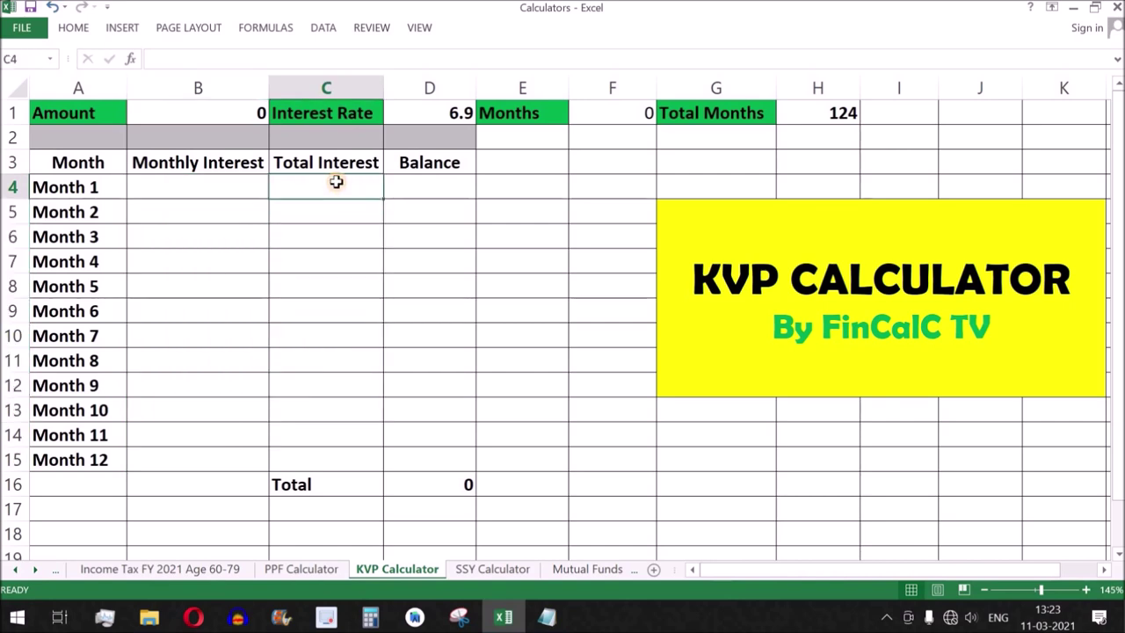
click(228, 208)
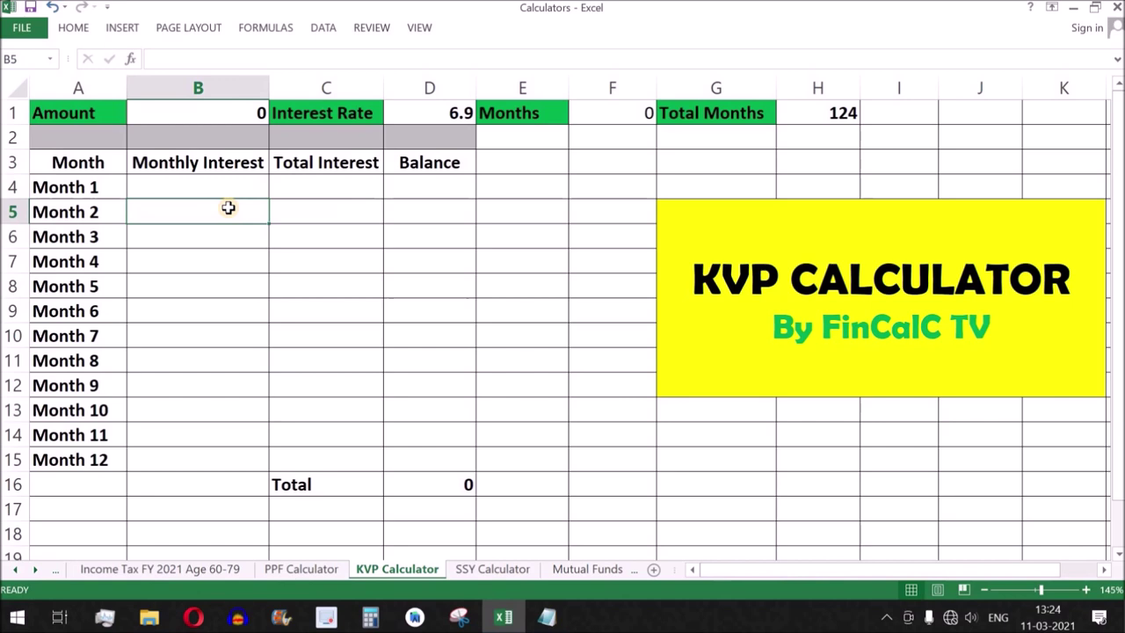
drag(314, 208, 376, 457)
drag(211, 185, 224, 457)
drag(347, 186, 359, 405)
drag(434, 193, 424, 454)
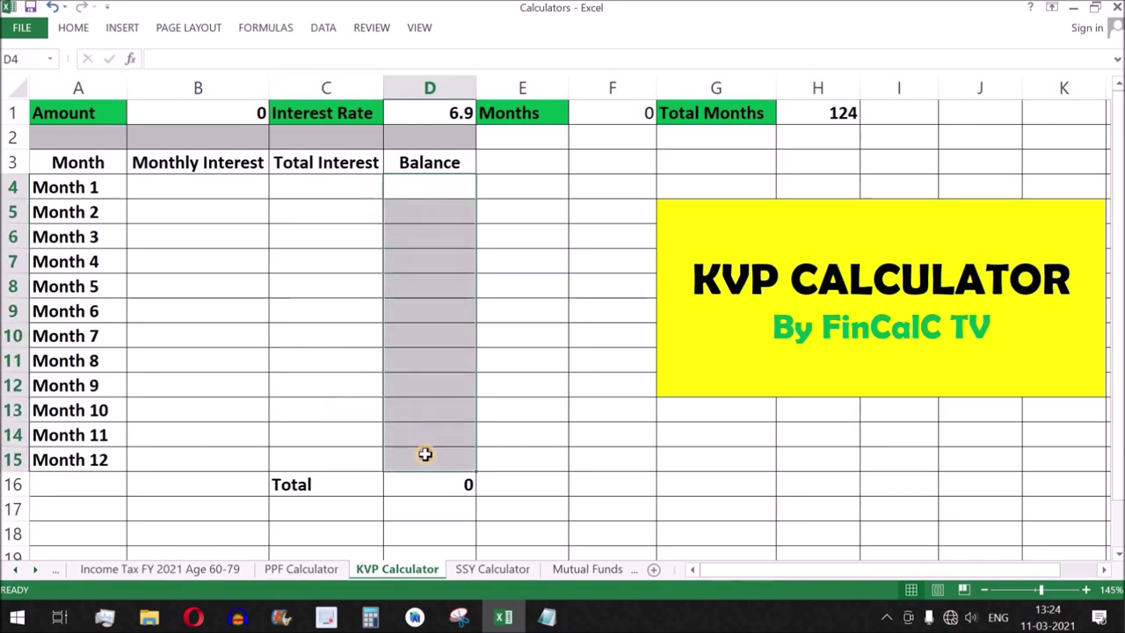
Step: Set the investment amount in cell B1 to 100000
click(233, 114)
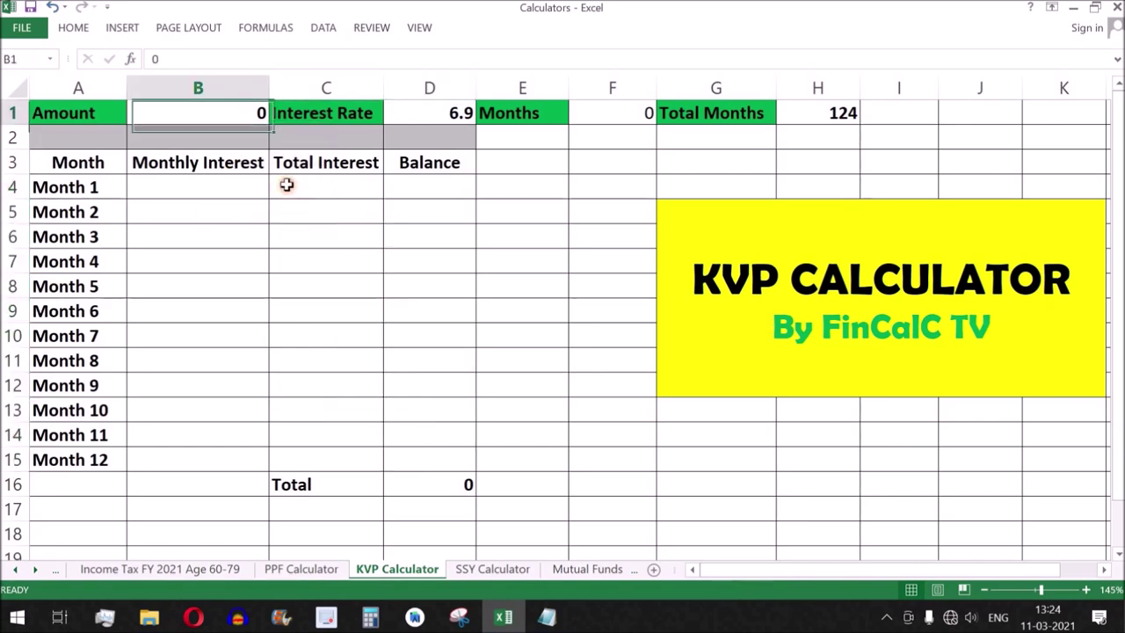
text(100000)
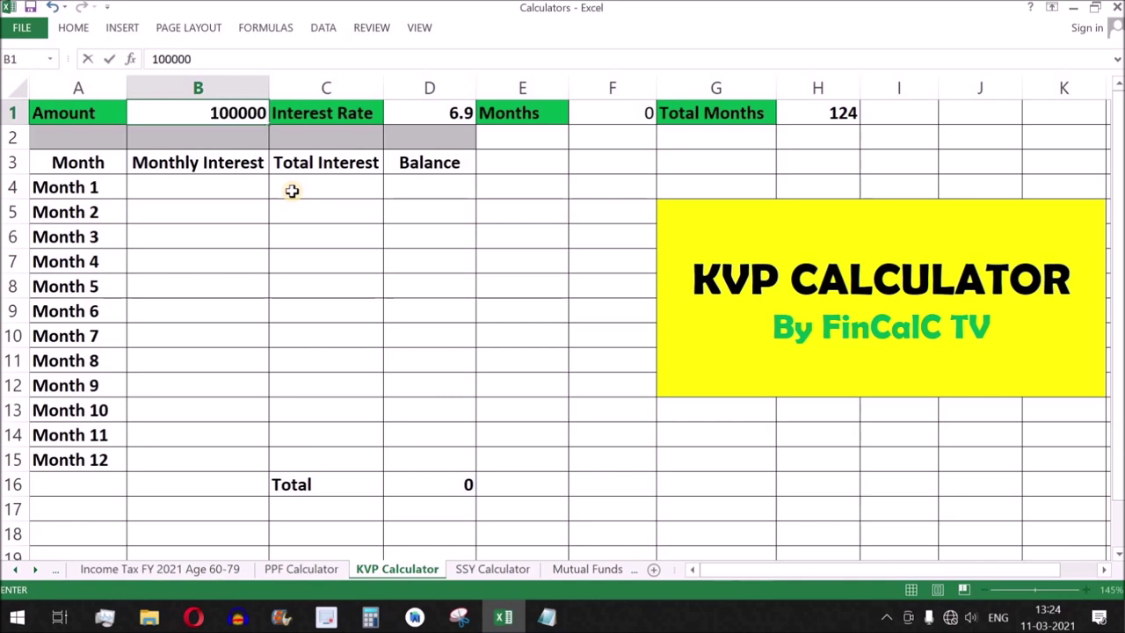
key(Return)
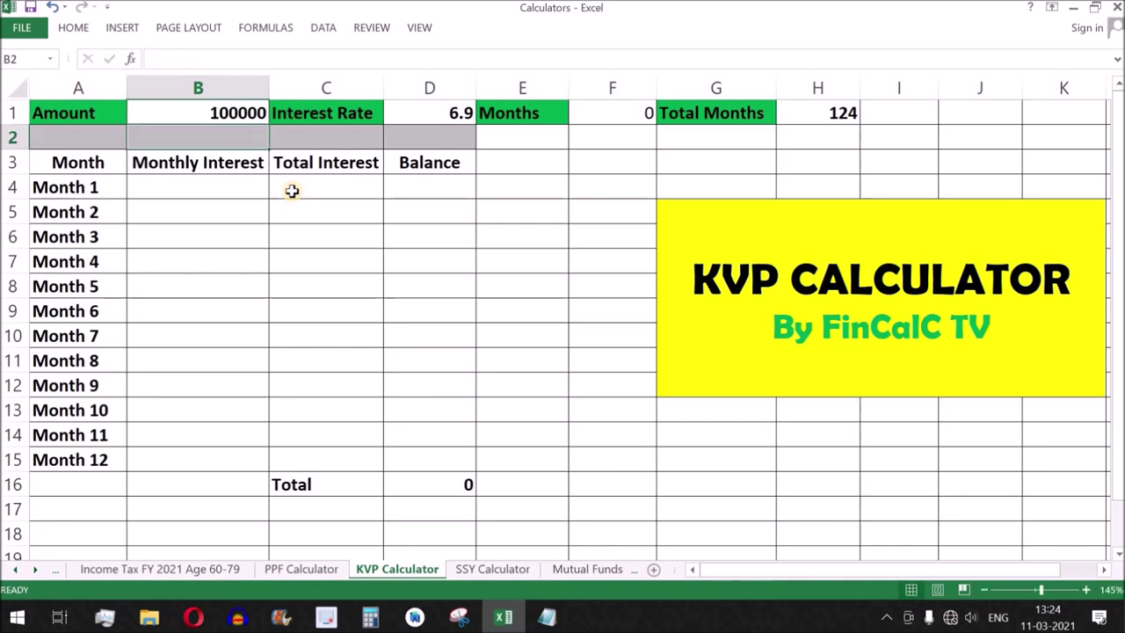
Step: Copy the amount in B1 and paste it as a link into the Balance cells D4 to D15
click(450, 191)
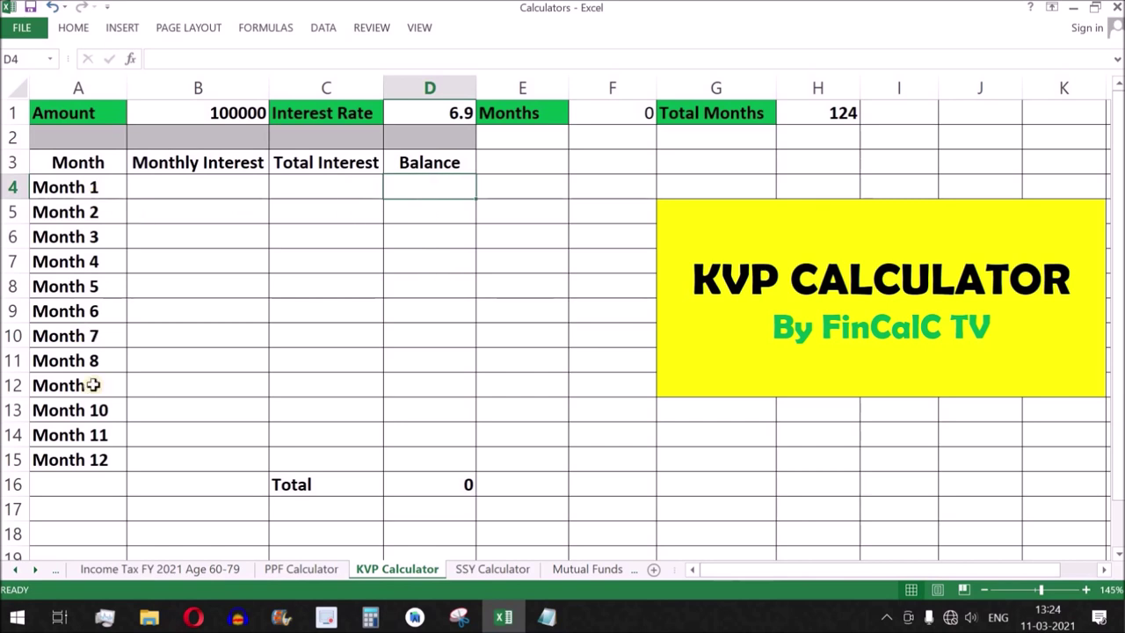
click(239, 115)
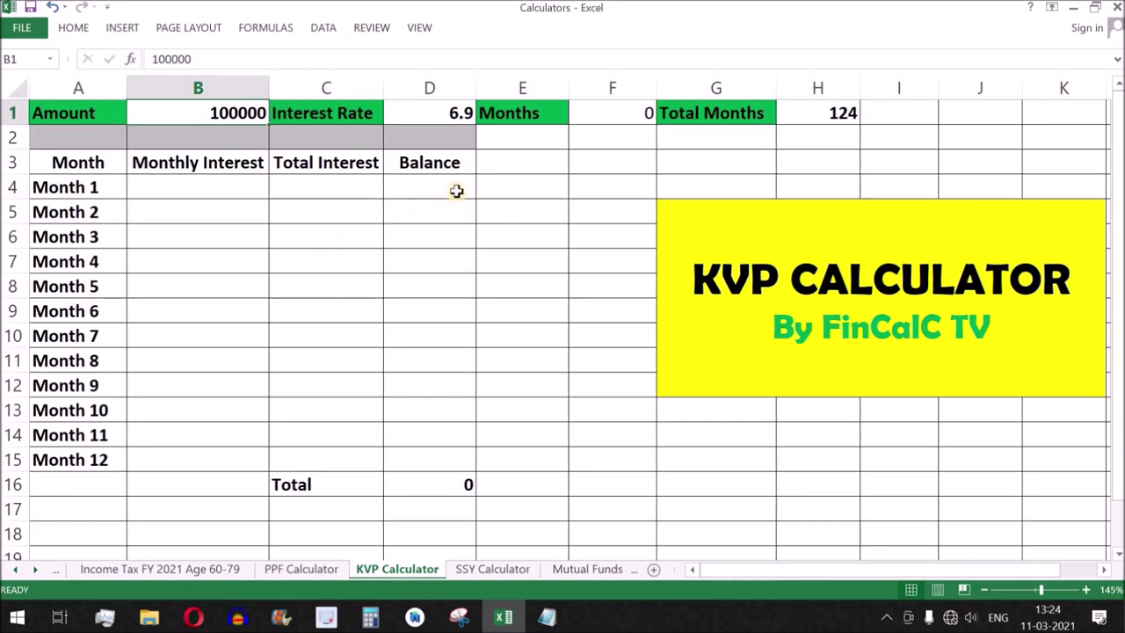
key(ctrl+c)
drag(456, 191, 449, 459)
right_click(454, 271)
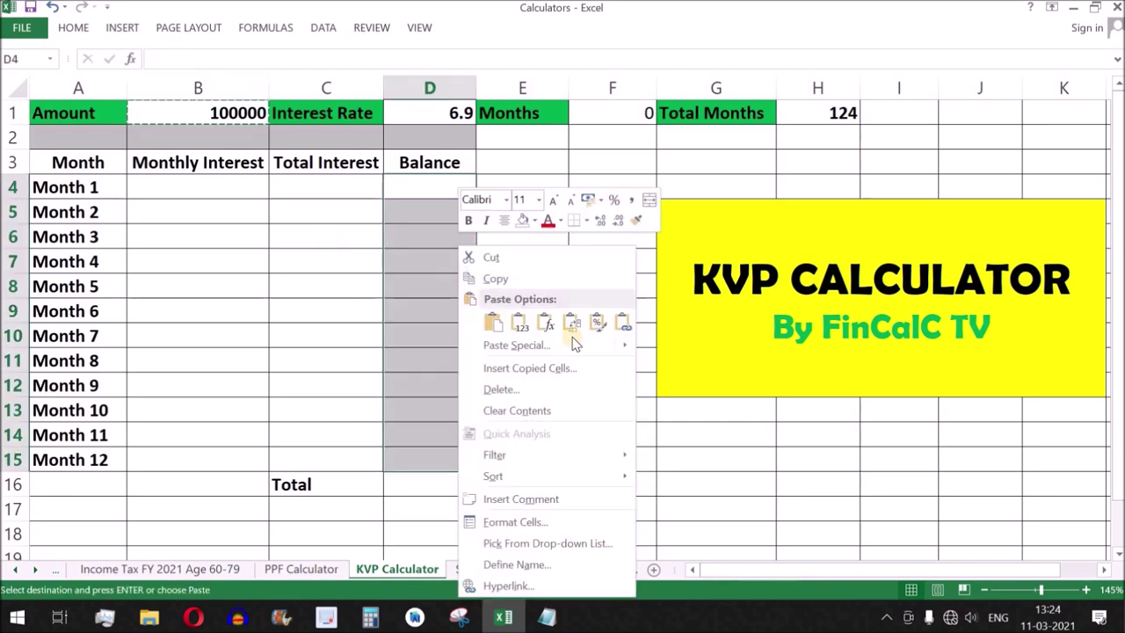
click(622, 325)
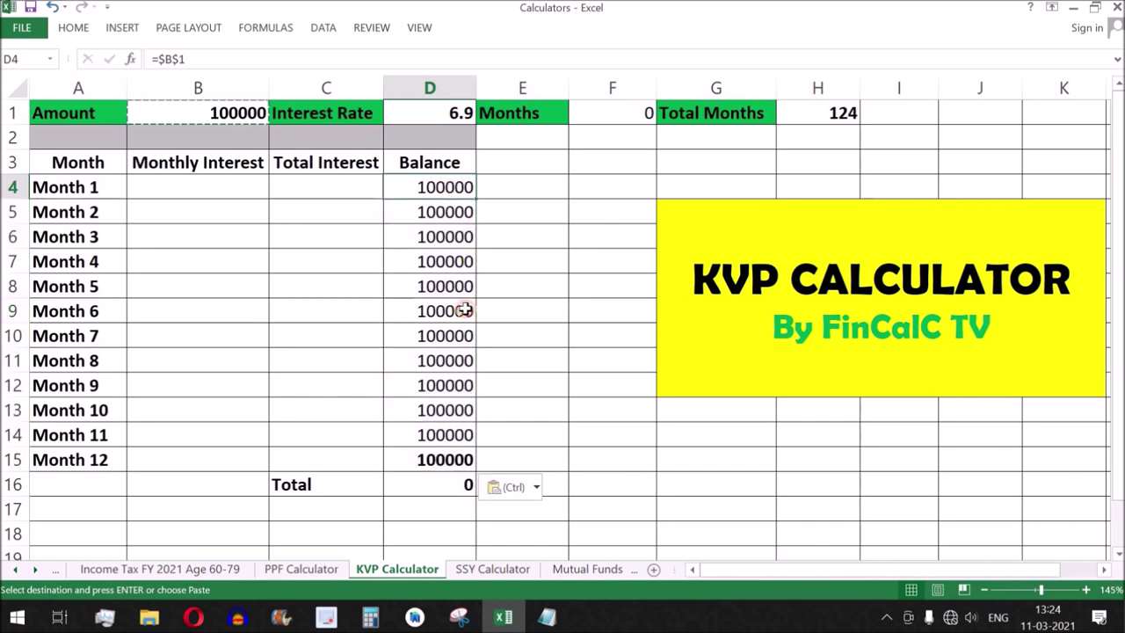
key(Escape)
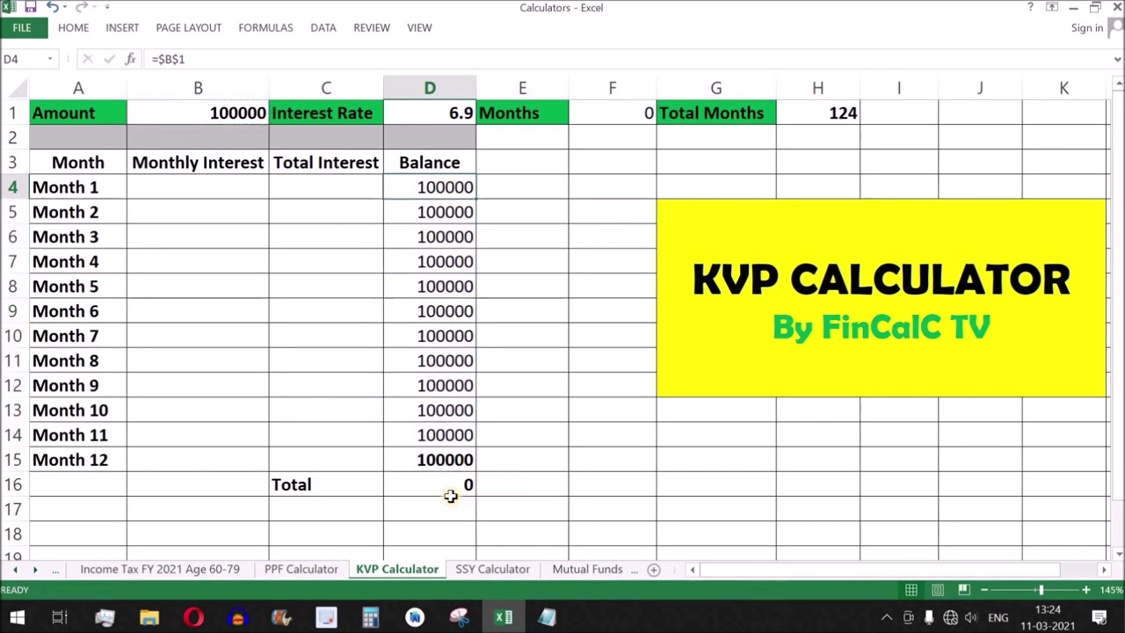
Step: Switch to Notepad and review each part of the noted interest formula: monthly interest rate * amount / 100
click(457, 498)
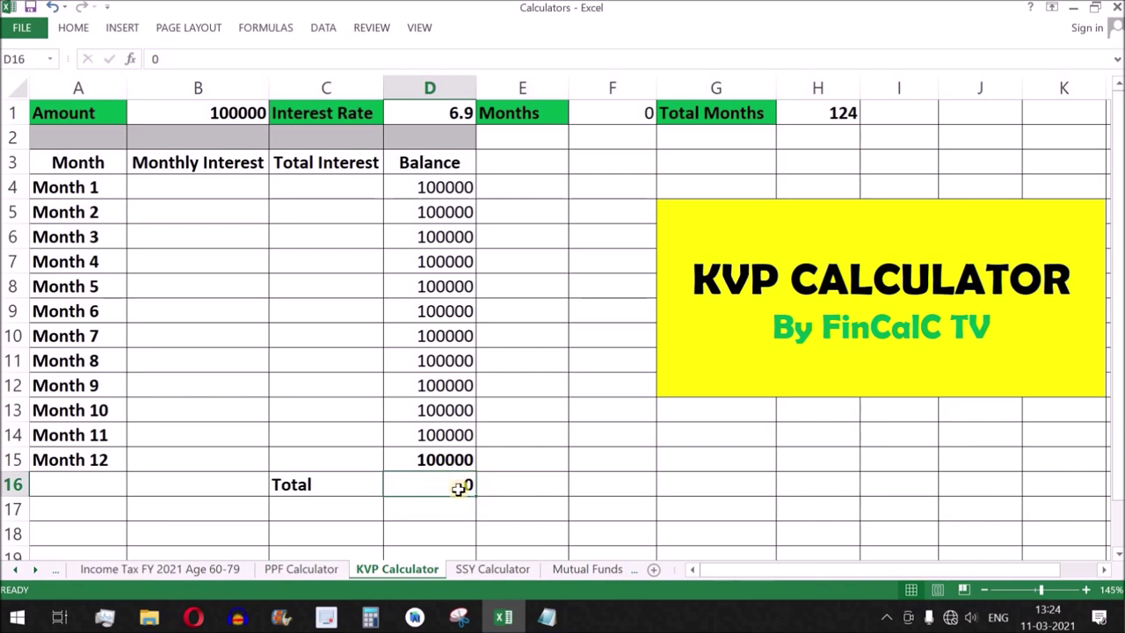
click(231, 191)
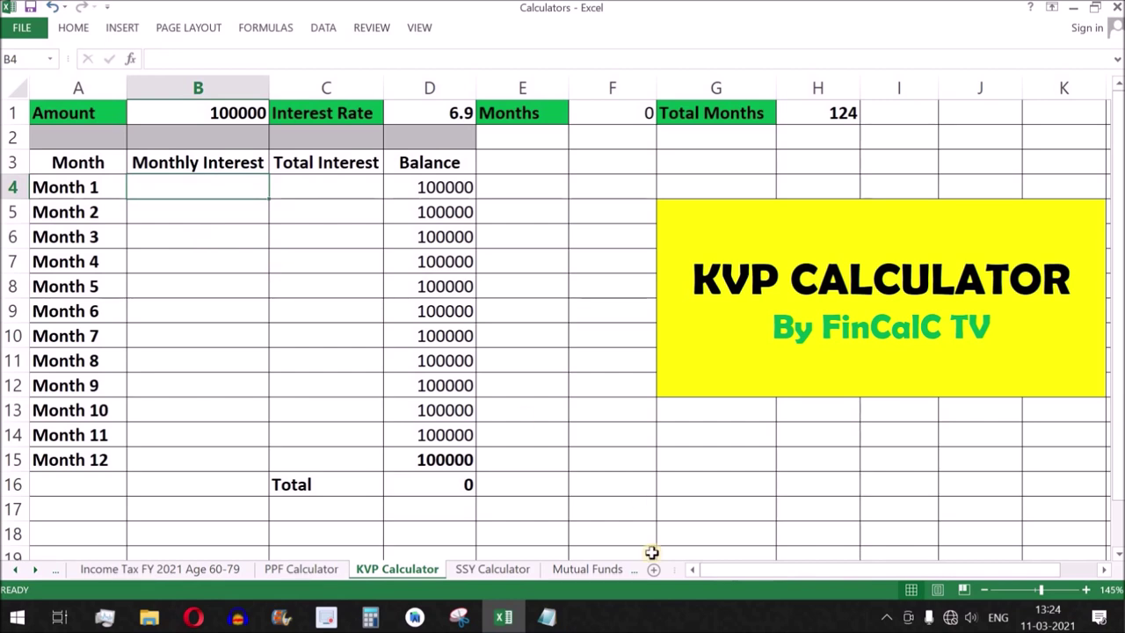
click(546, 617)
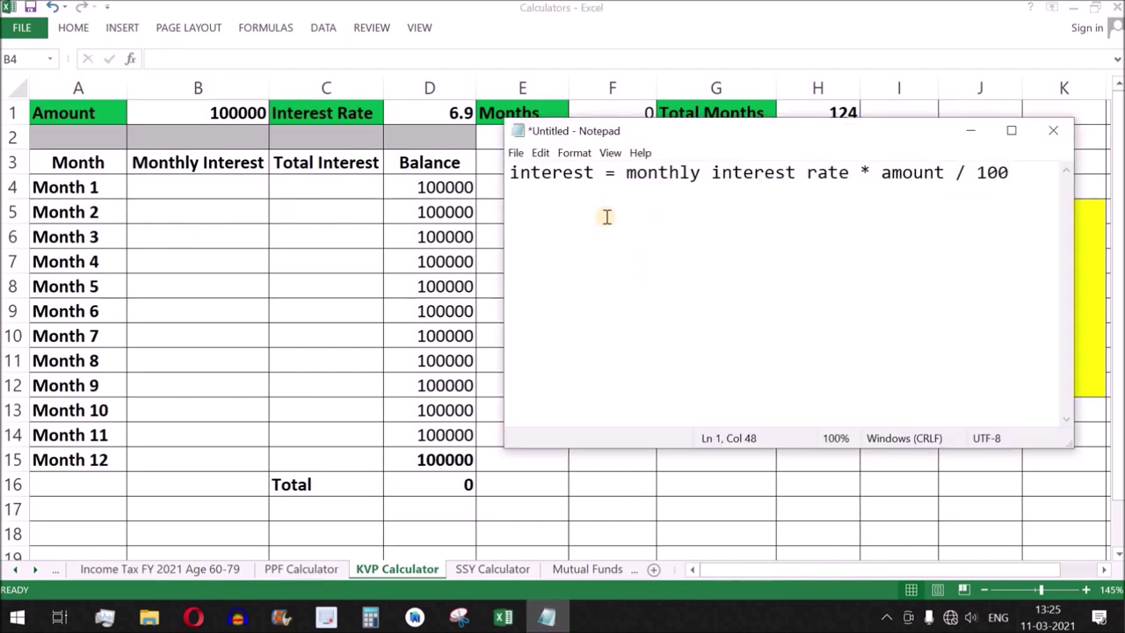
drag(594, 172, 510, 172)
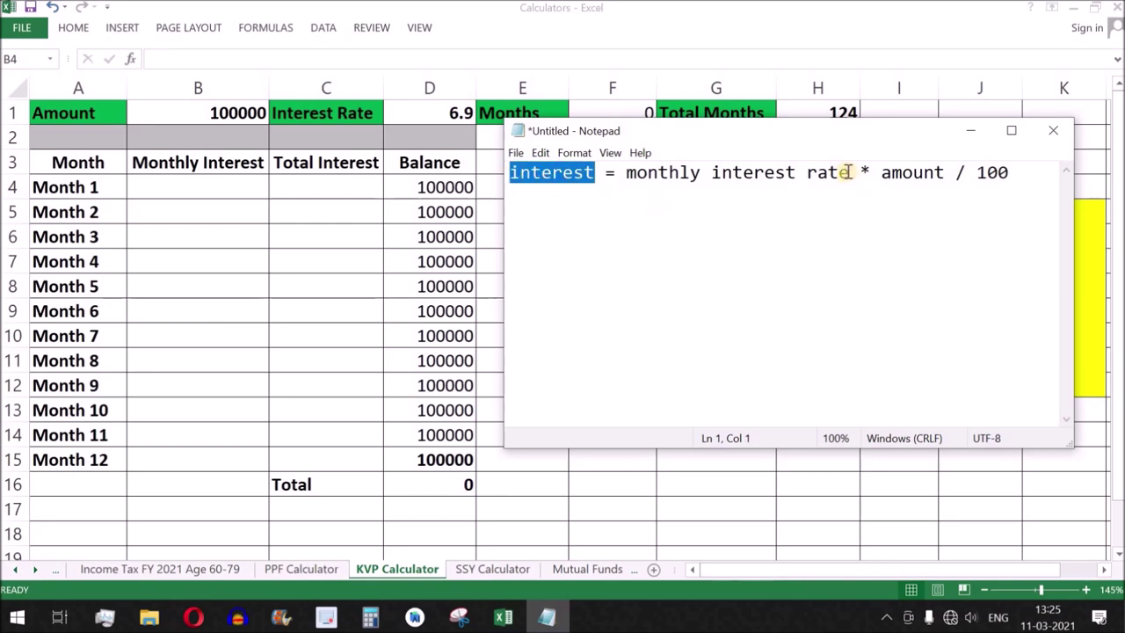
drag(849, 172, 628, 172)
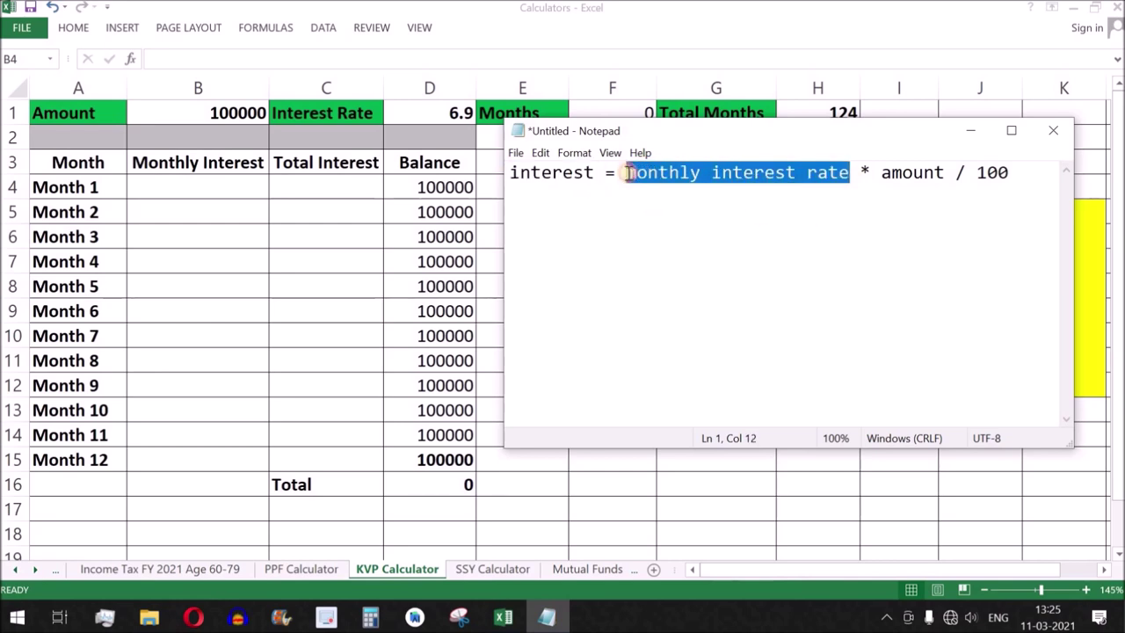
drag(944, 173, 880, 173)
drag(1009, 172, 976, 172)
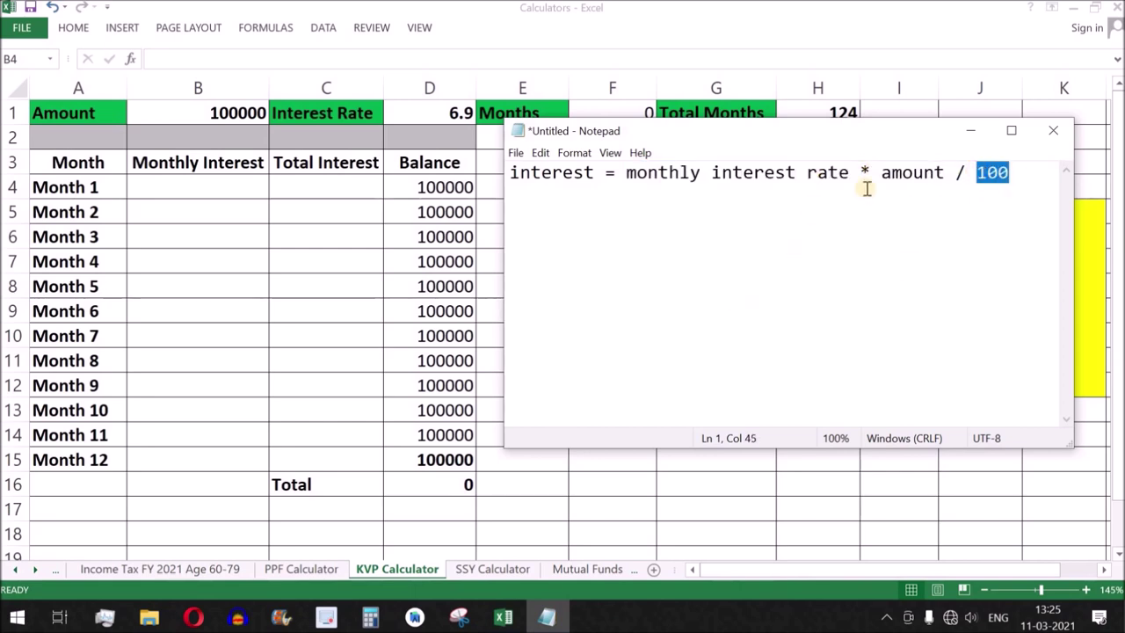
drag(1011, 173, 625, 172)
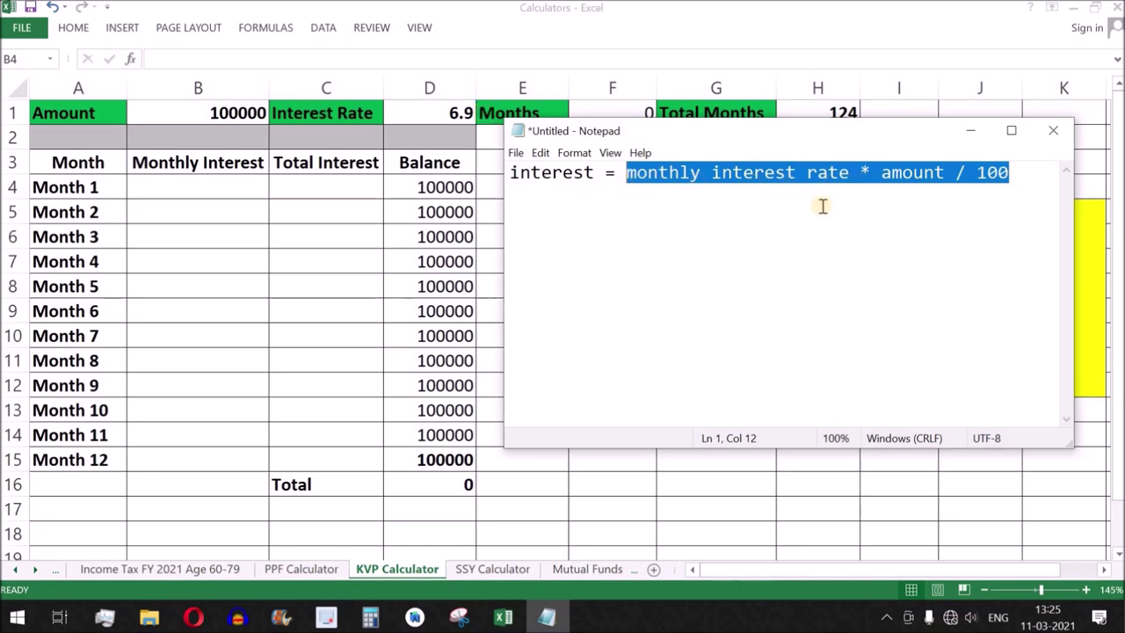
Step: Back in the Excel sheet, enter the Month 1 monthly interest formula =6.9/12*D4/100 in cell B4
click(235, 185)
text(=6.9/12*)
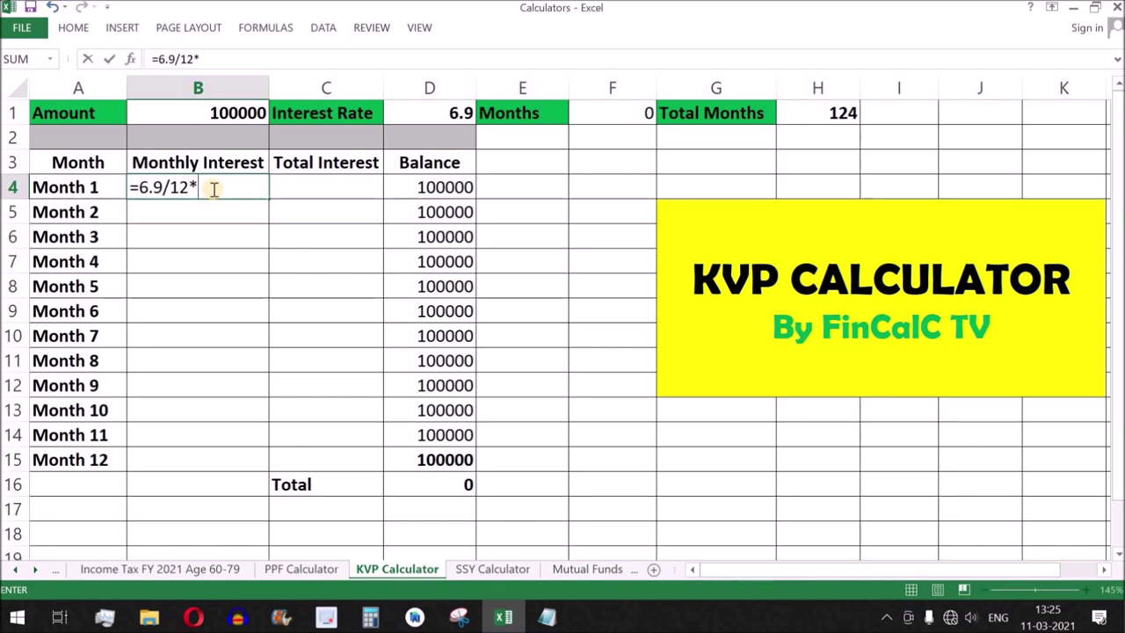
click(438, 186)
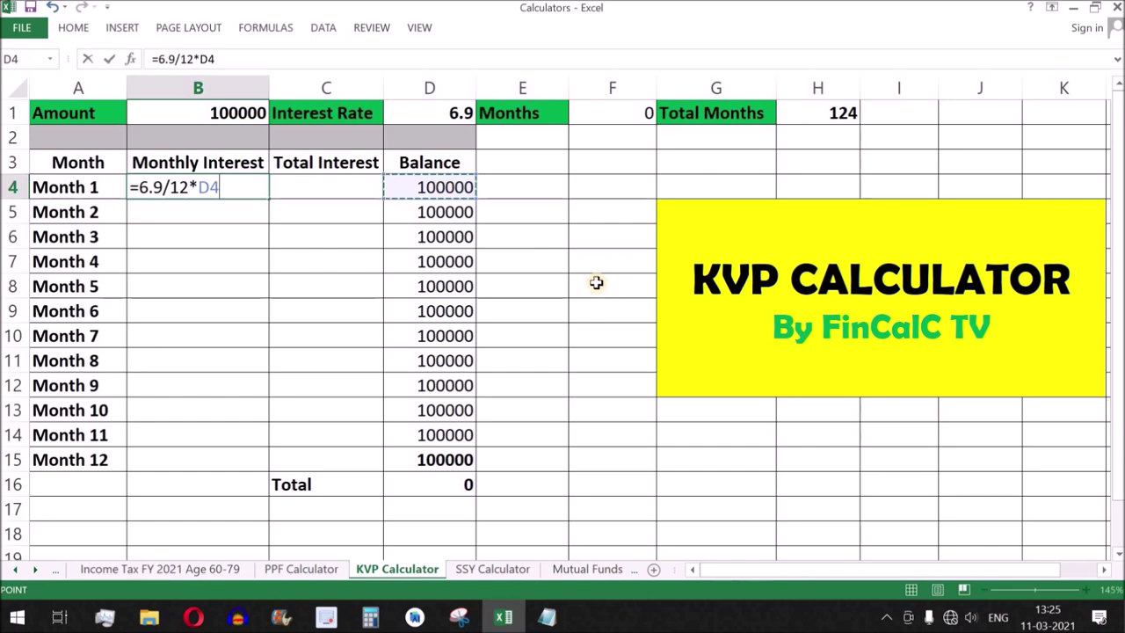
text(/100)
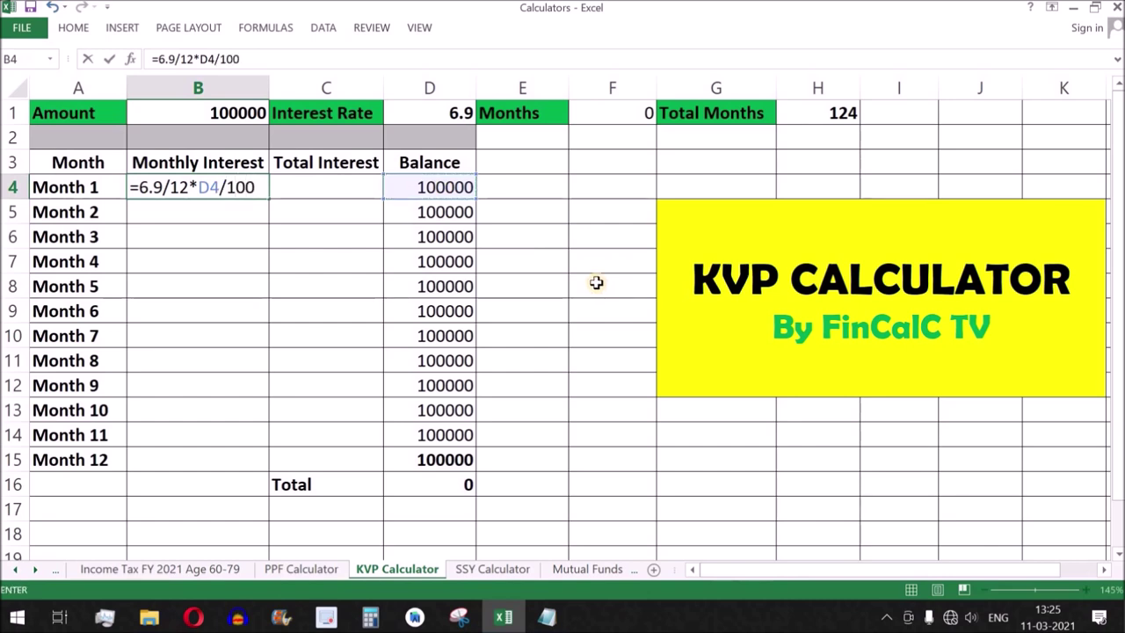
key(Return)
click(208, 198)
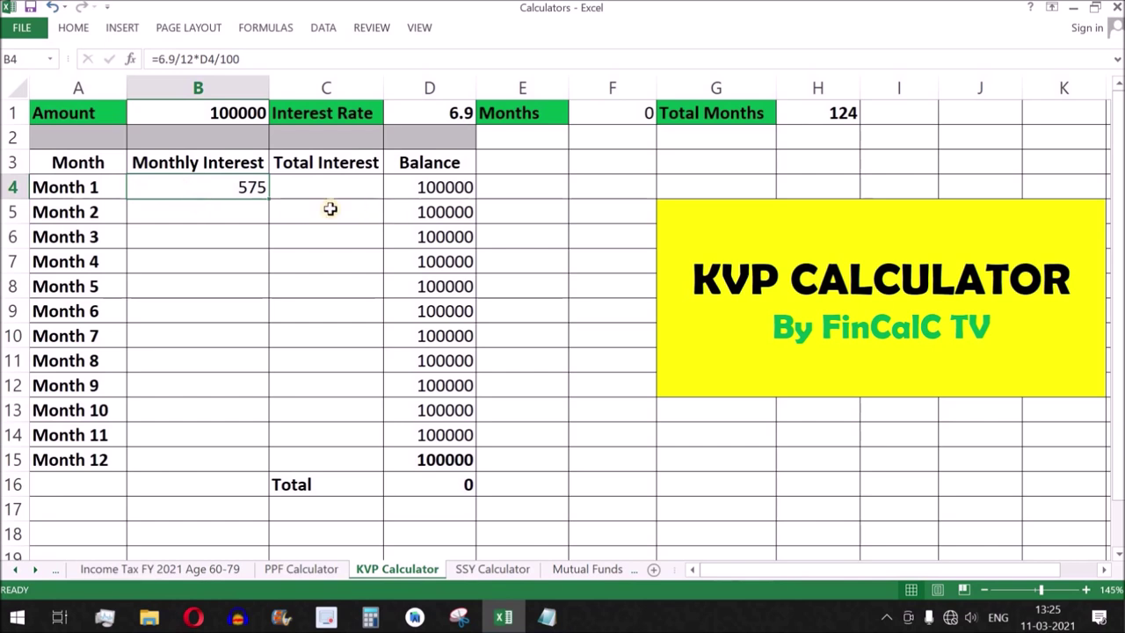
Step: Fill the Month 1 monthly interest formula down the Monthly Interest column through Month 12 in B15
click(78, 187)
click(222, 187)
drag(271, 196, 265, 467)
drag(203, 191, 213, 462)
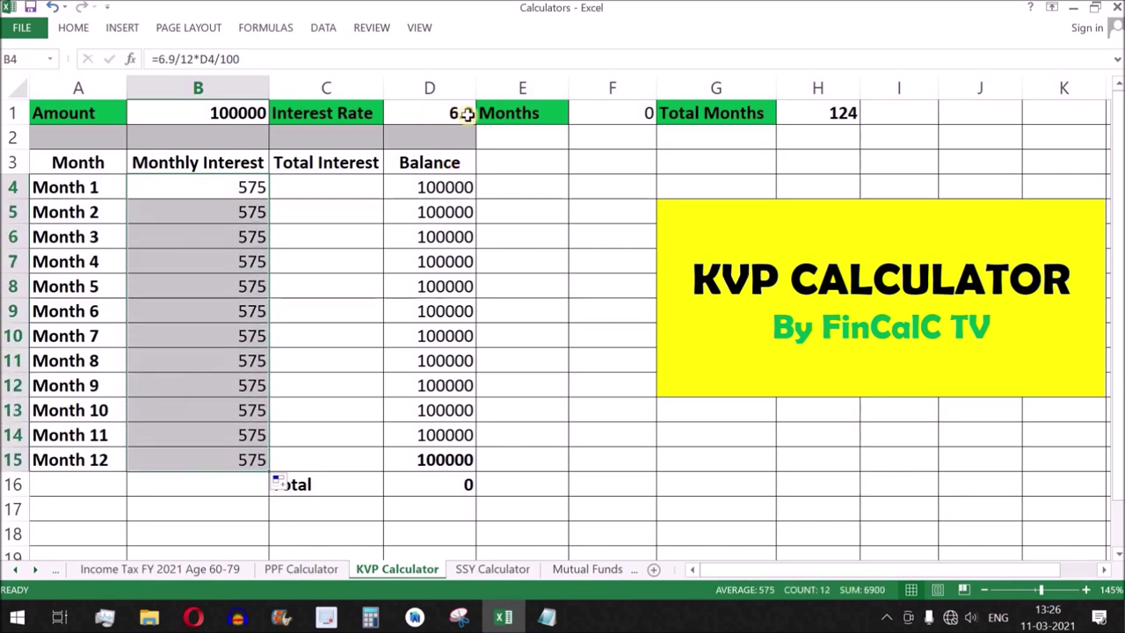
drag(433, 187, 442, 434)
click(239, 191)
click(287, 195)
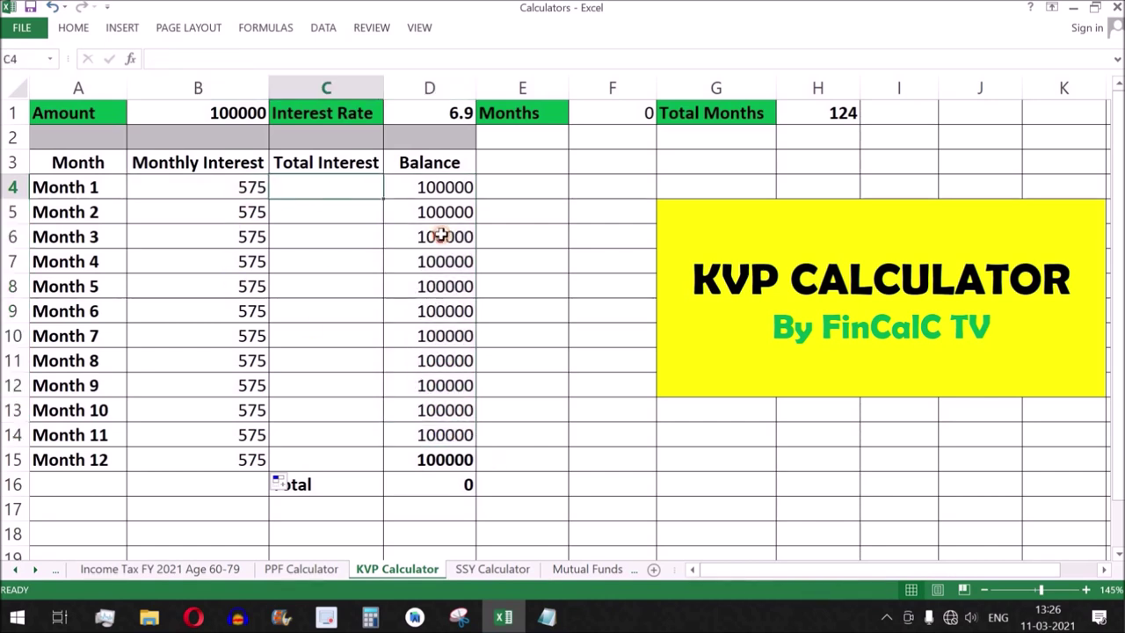
Step: Enter a formula in C4 that sets Month 1's total interest equal to its monthly interest in B4
drag(230, 186, 231, 318)
click(329, 172)
click(329, 185)
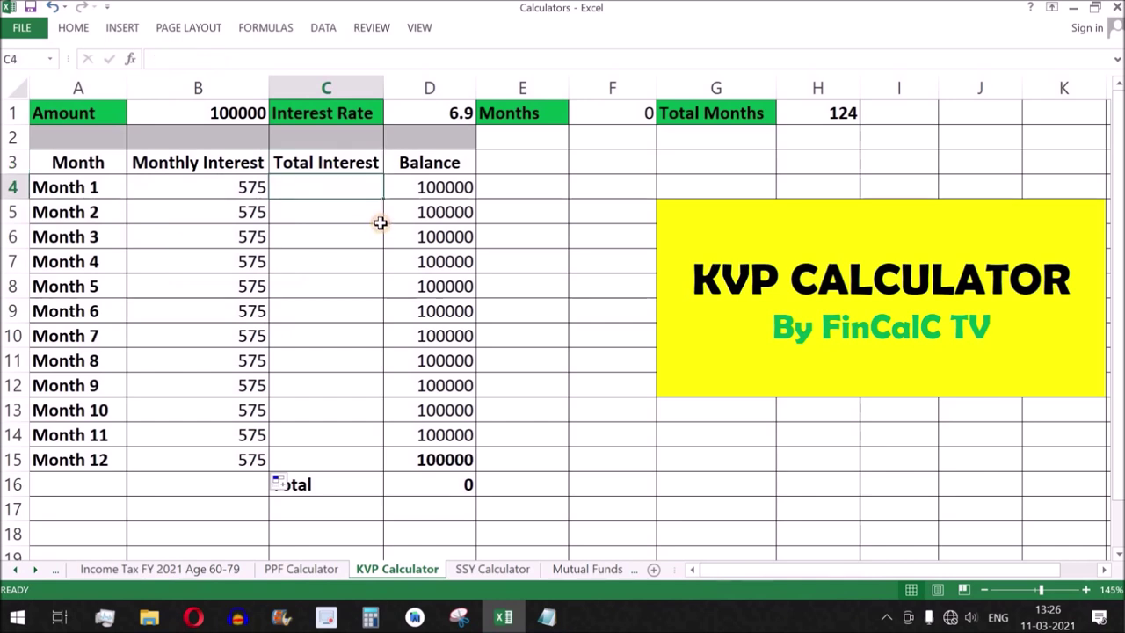
text(=)
click(251, 195)
key(Return)
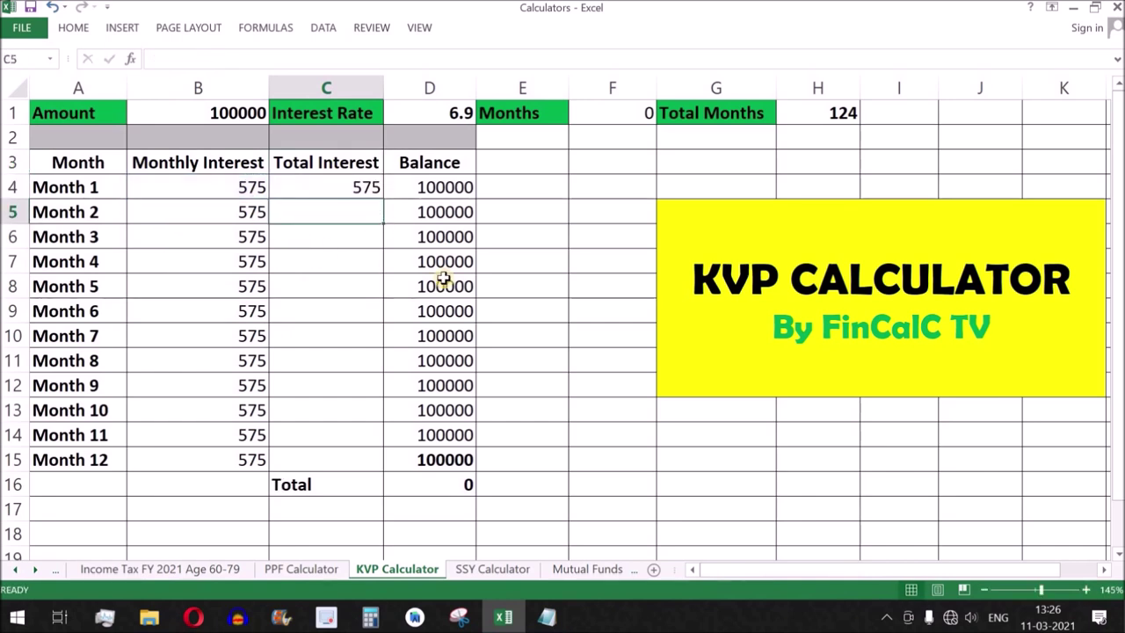
Step: Enter the running total =C4+B5 in C5 and fill it down the Total Interest column through C15
text(=)
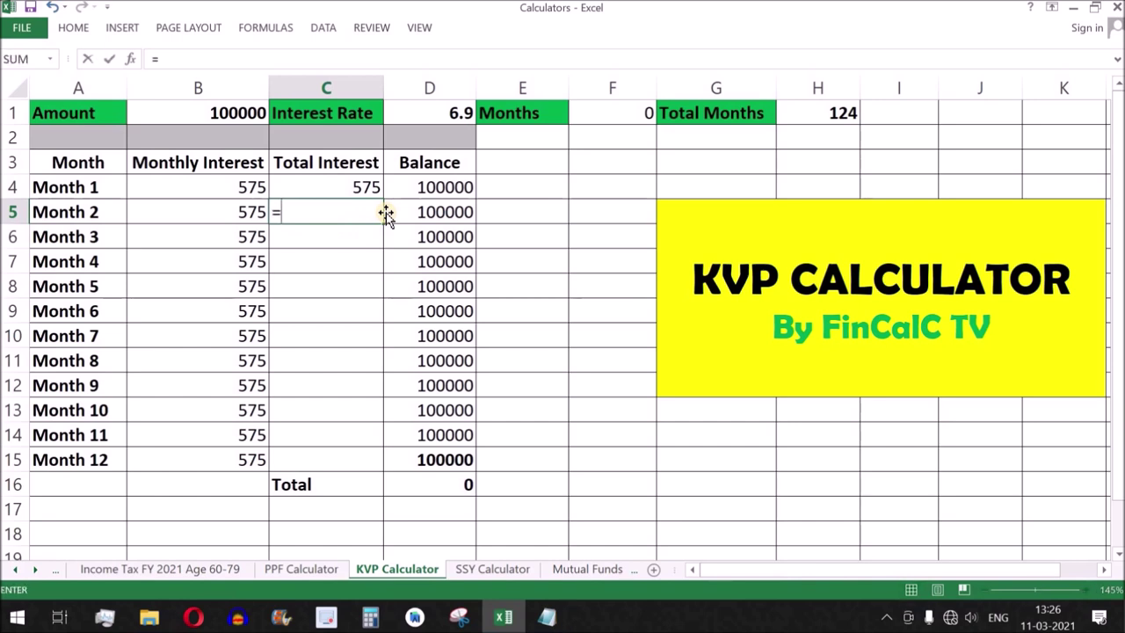
click(326, 186)
text(+)
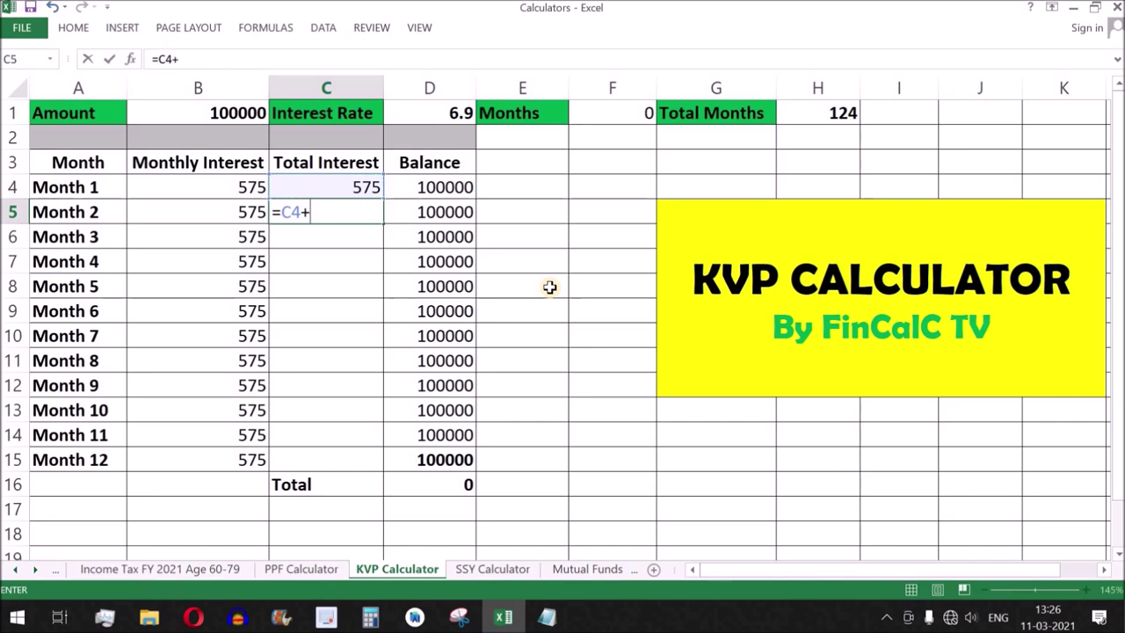
click(215, 212)
key(ctrl+Return)
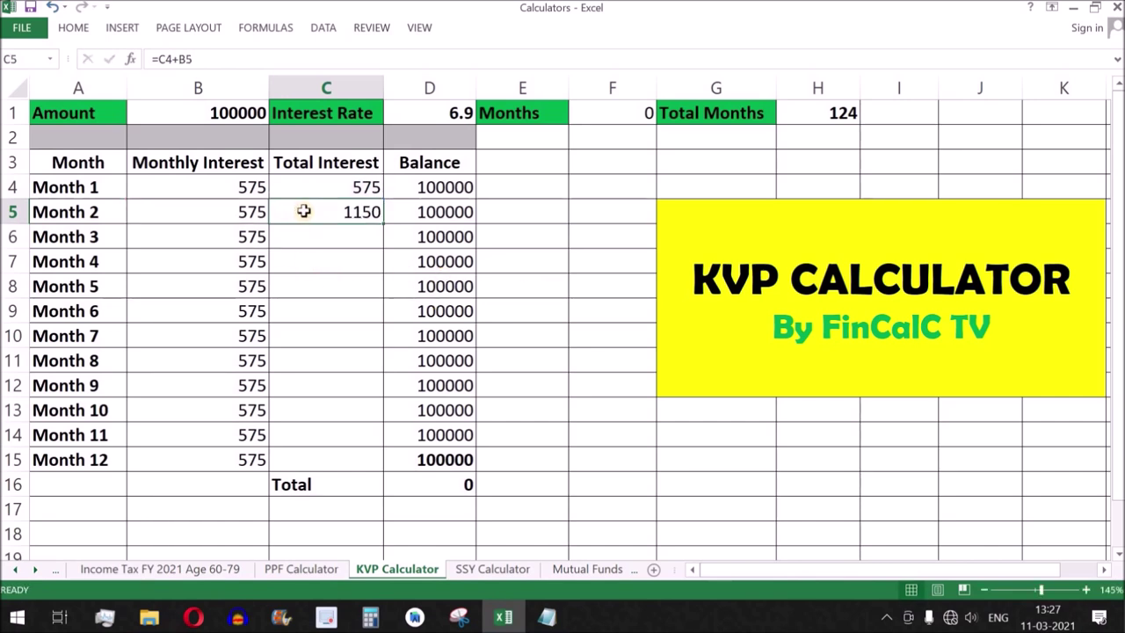
drag(381, 224, 382, 462)
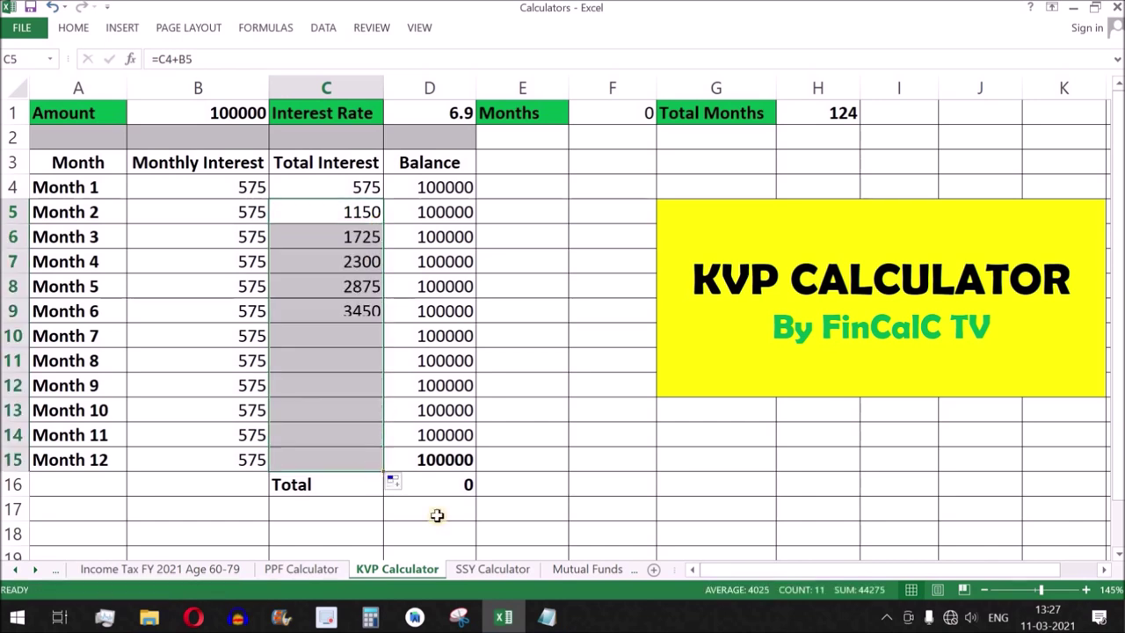
click(351, 458)
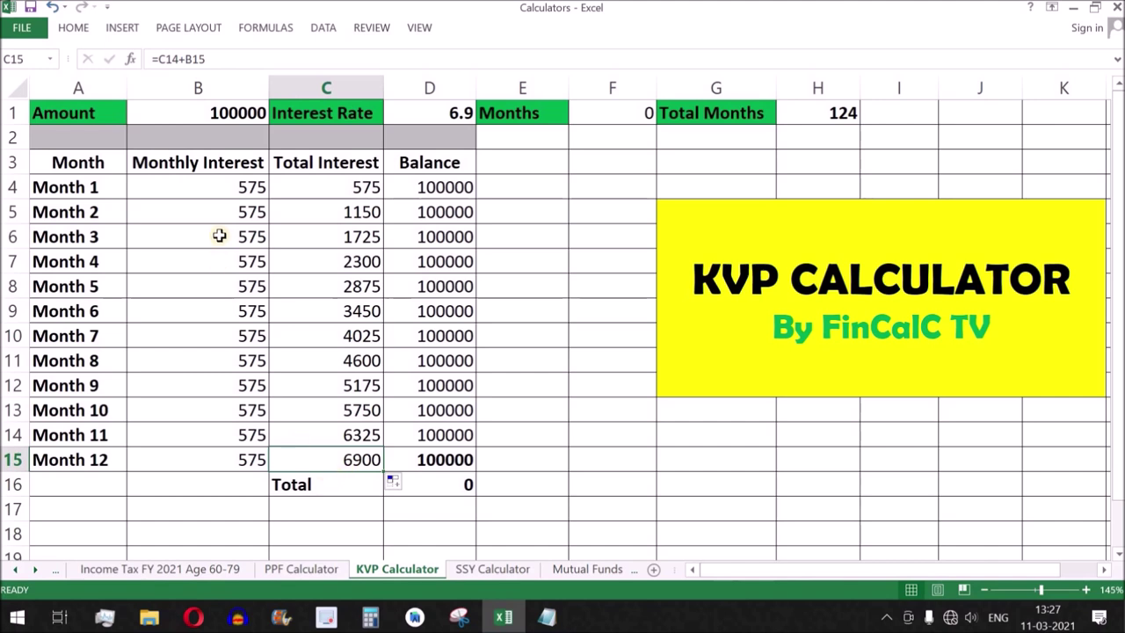
Step: Make the Month 12 total interest value in C15 bold
drag(236, 188, 239, 455)
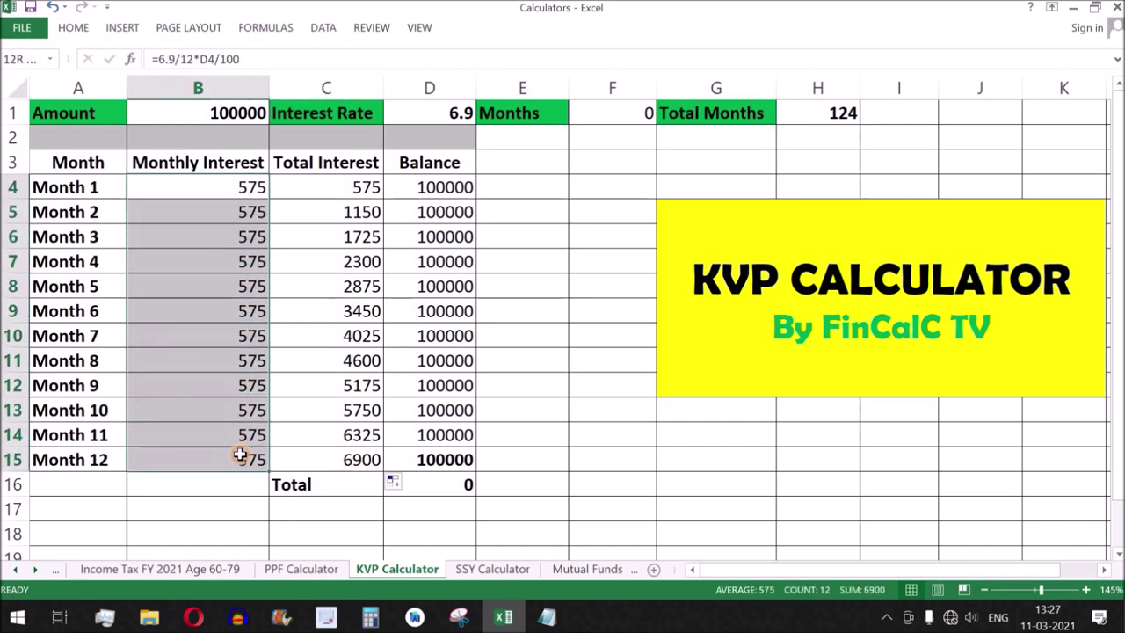
drag(366, 186, 346, 459)
click(347, 464)
click(360, 461)
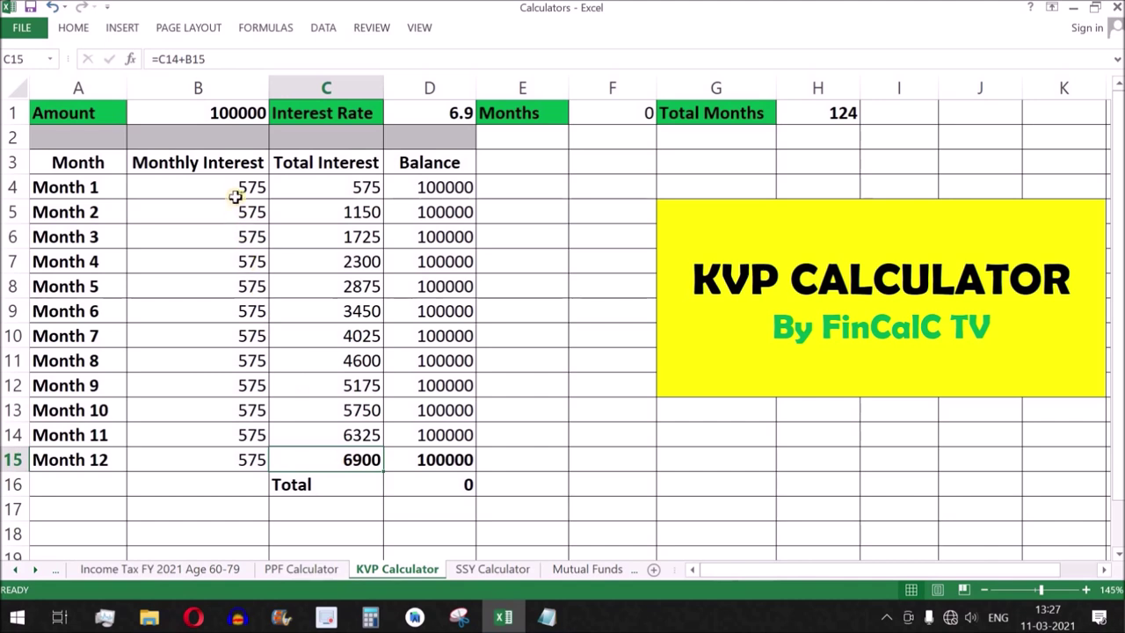
drag(232, 191, 238, 455)
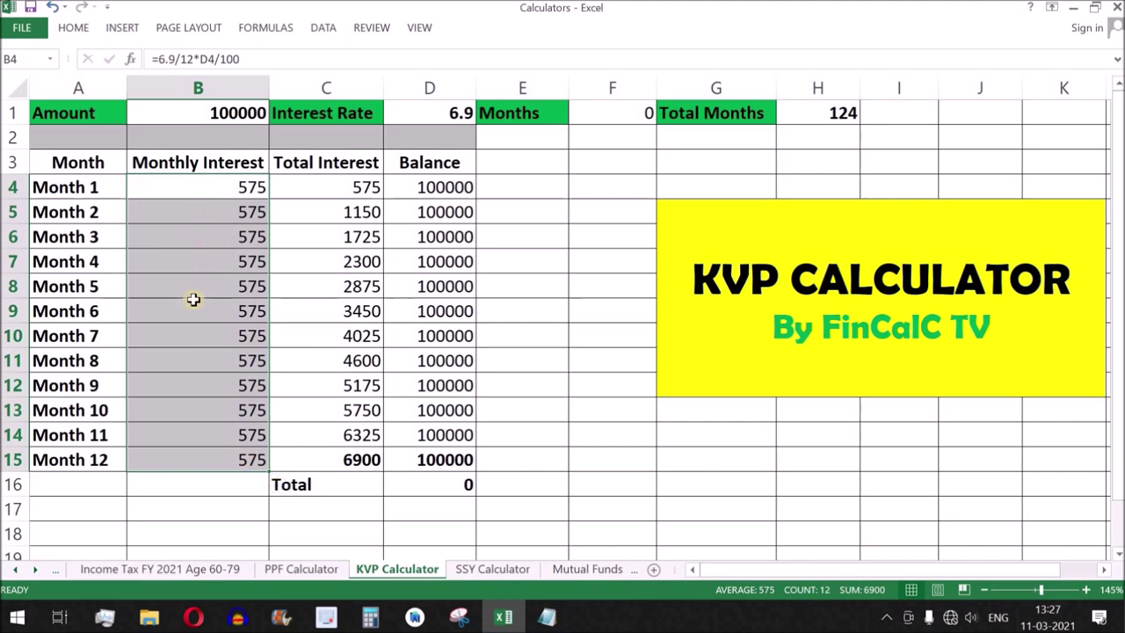
click(319, 460)
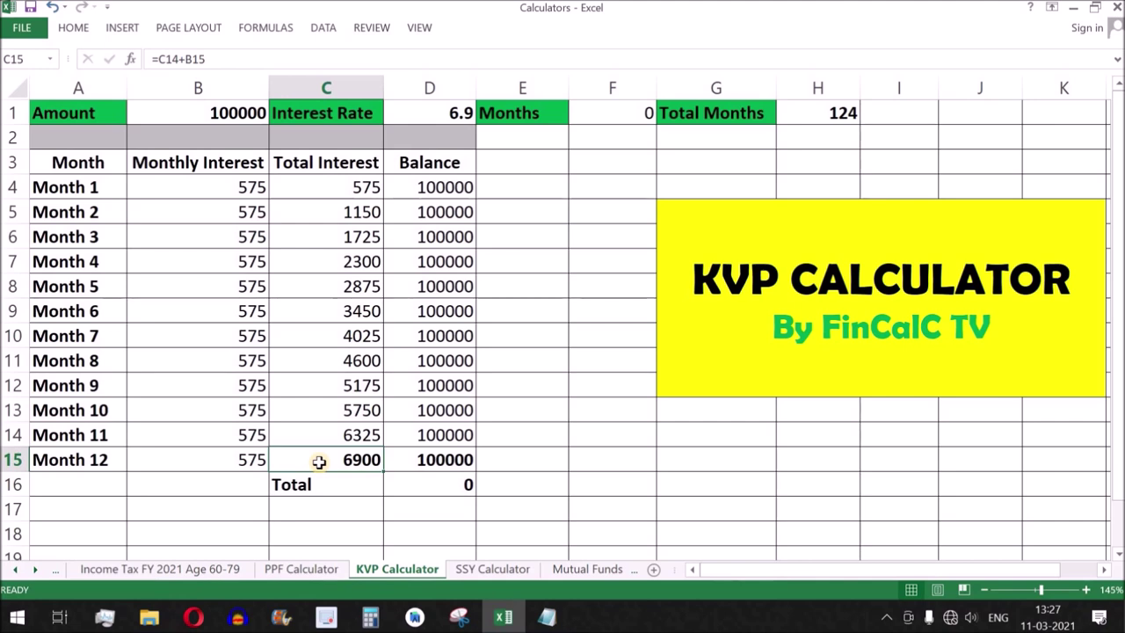
Step: Enter the formula =D15+C15 in D16 to total the Month 12 balance and the accumulated interest
click(417, 492)
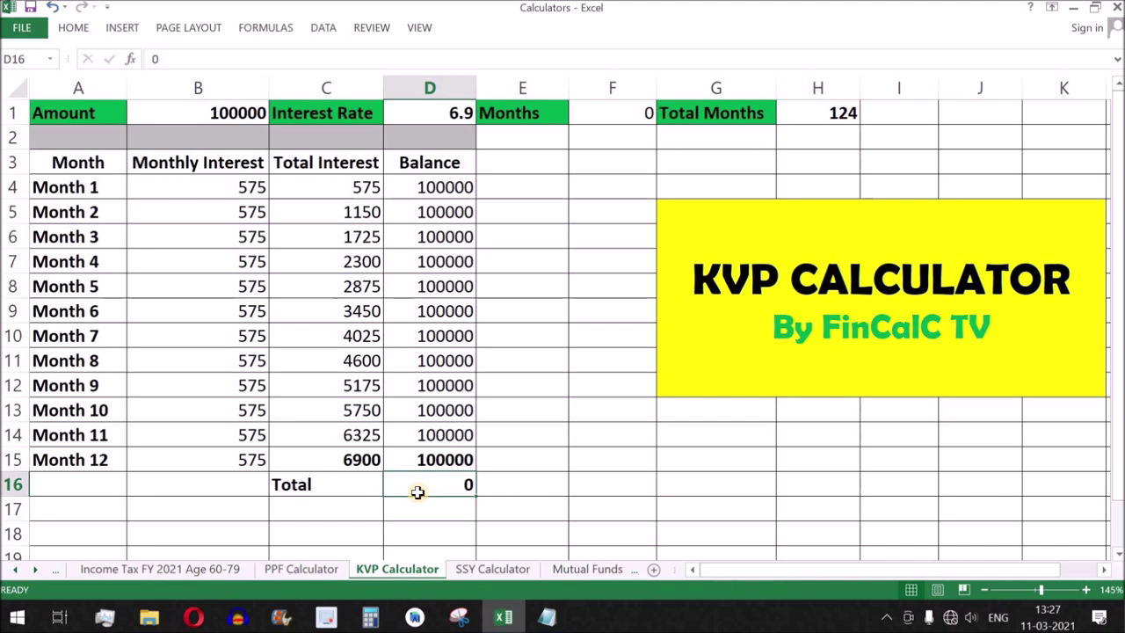
click(434, 463)
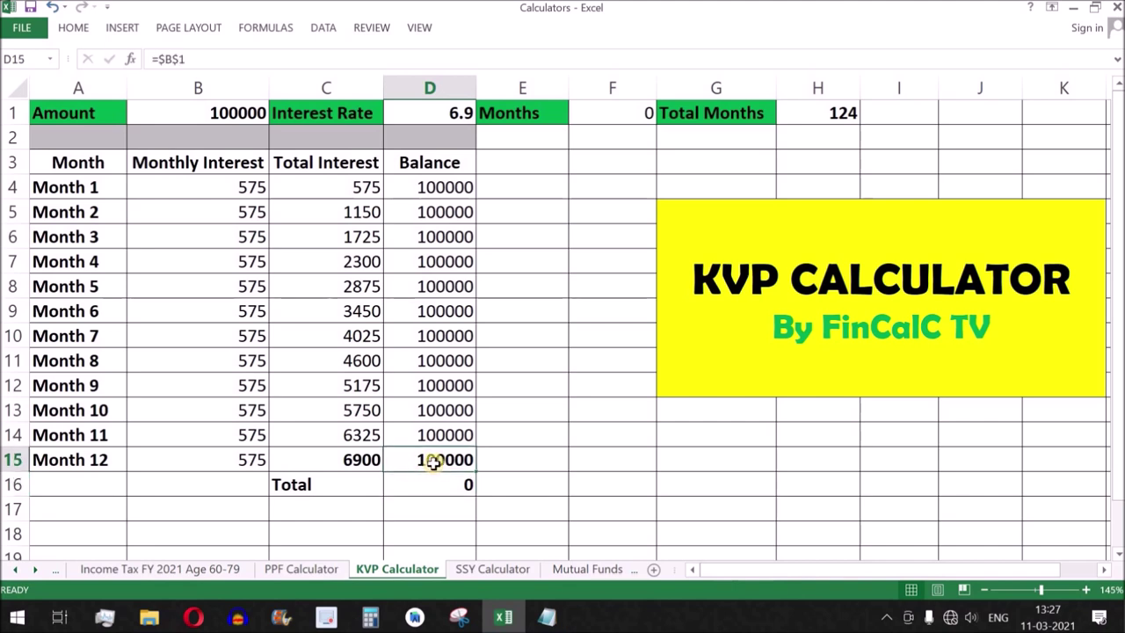
click(321, 463)
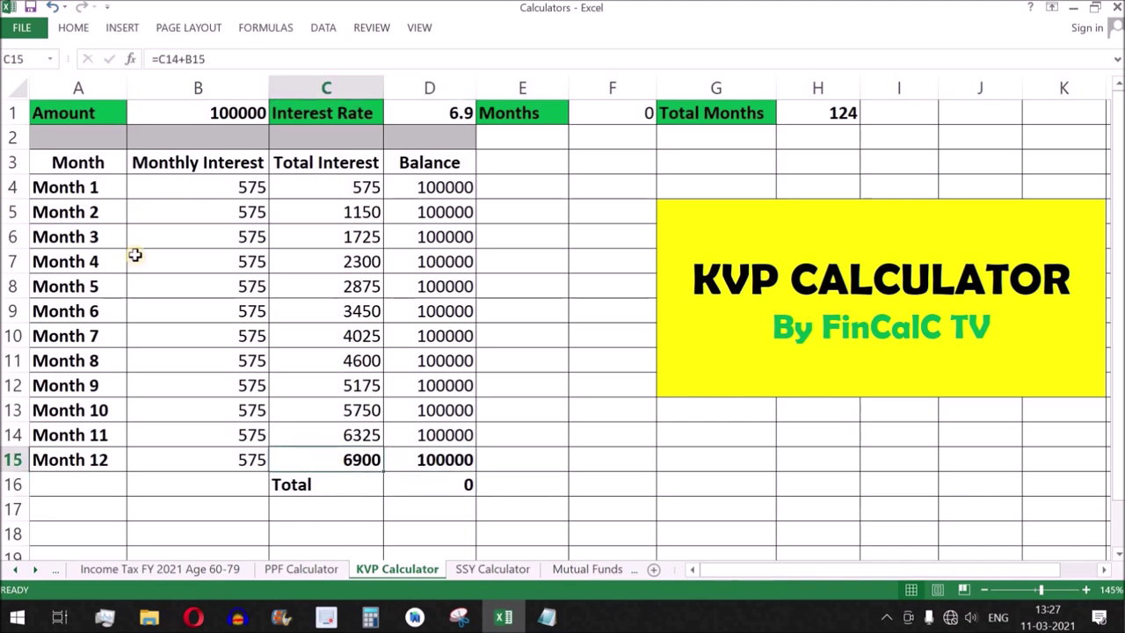
drag(77, 187, 79, 459)
click(351, 459)
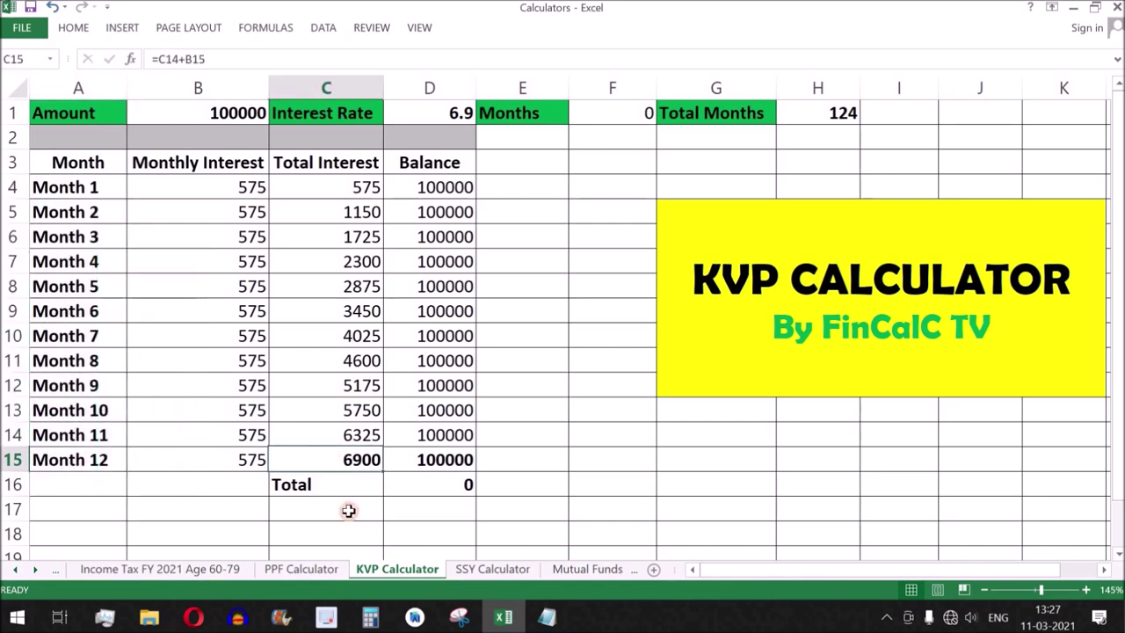
click(420, 488)
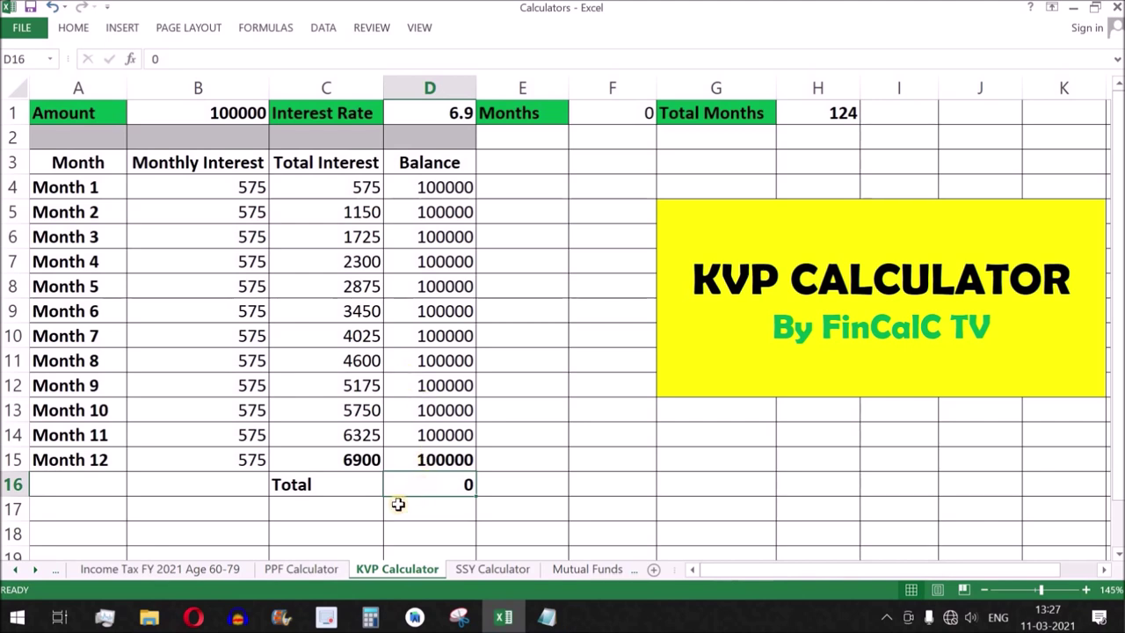
text(=)
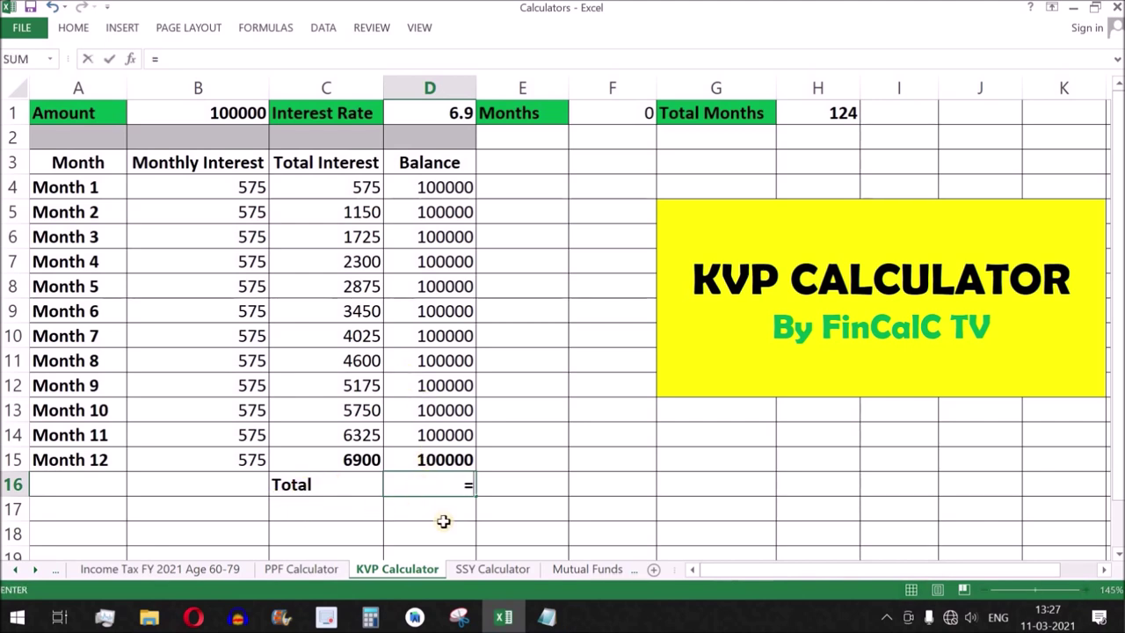
click(449, 458)
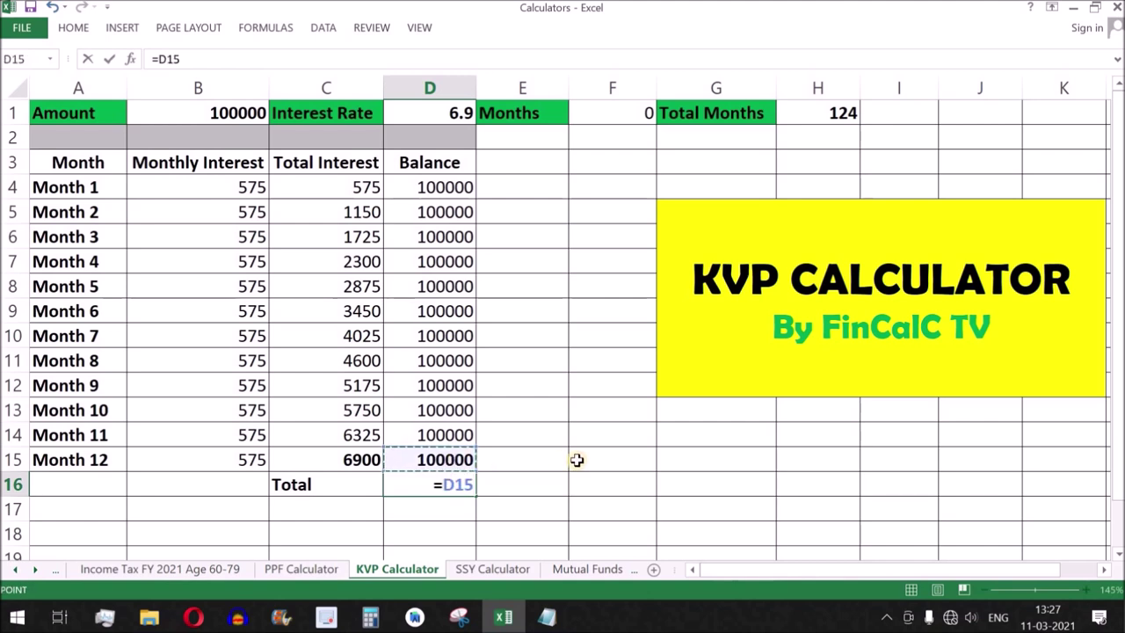
text(+)
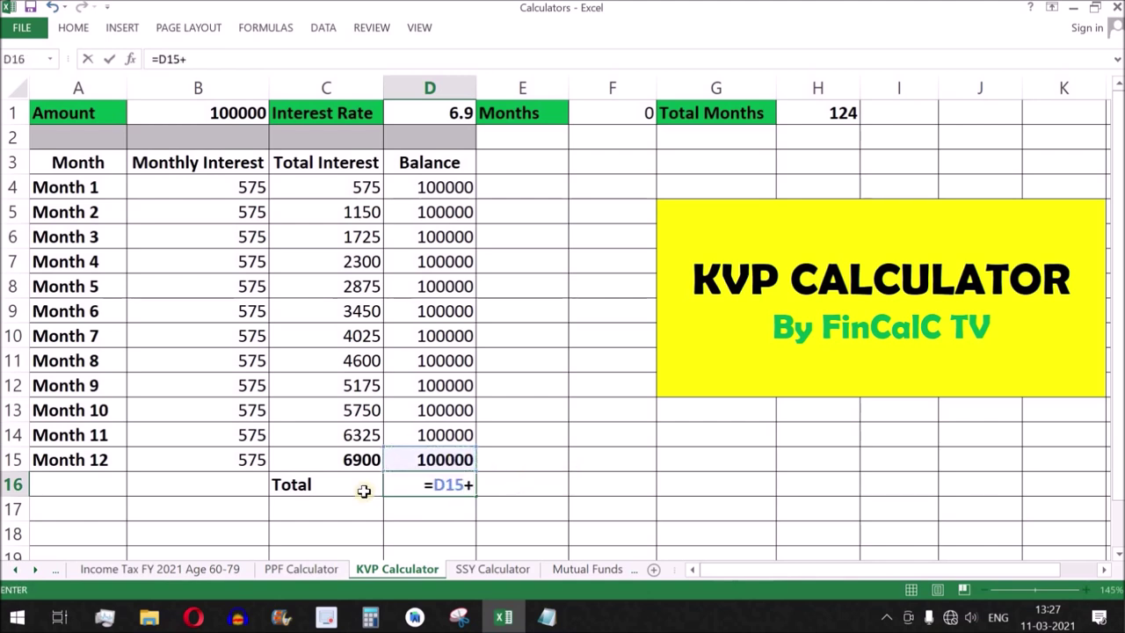
click(323, 459)
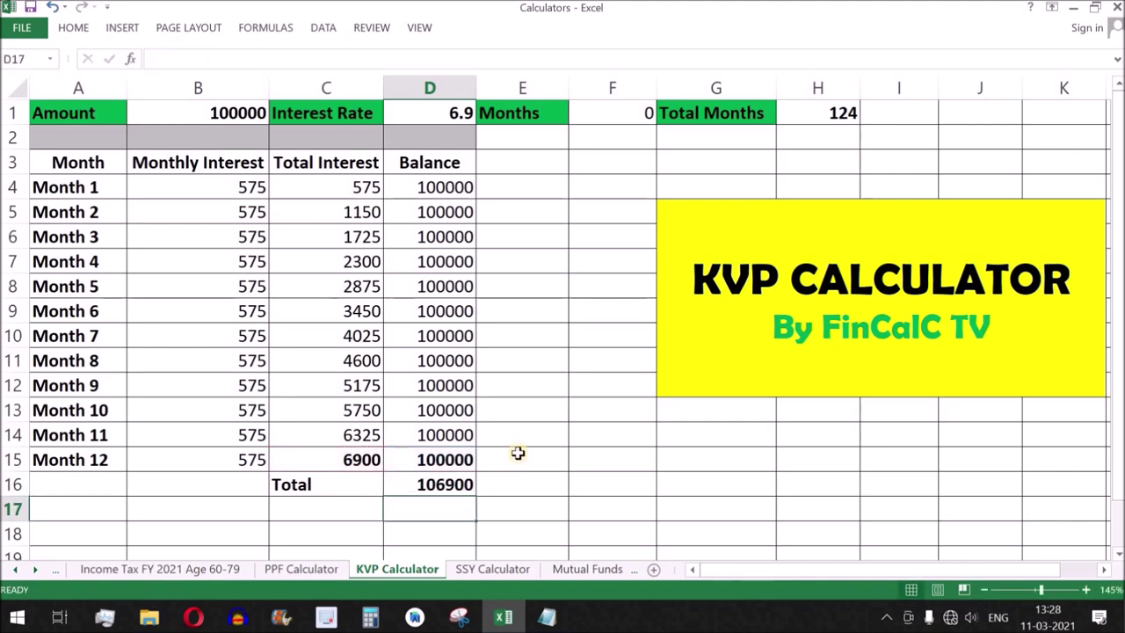
Step: Set the Months counter in F1 to 12 for the first completed year
click(430, 489)
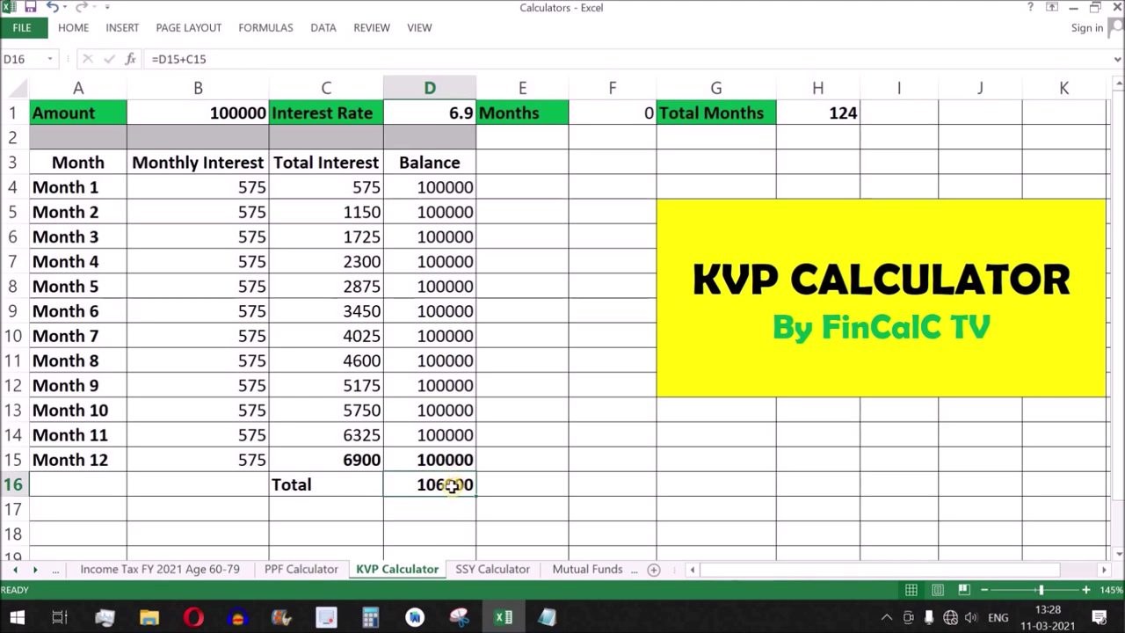
drag(85, 186, 105, 460)
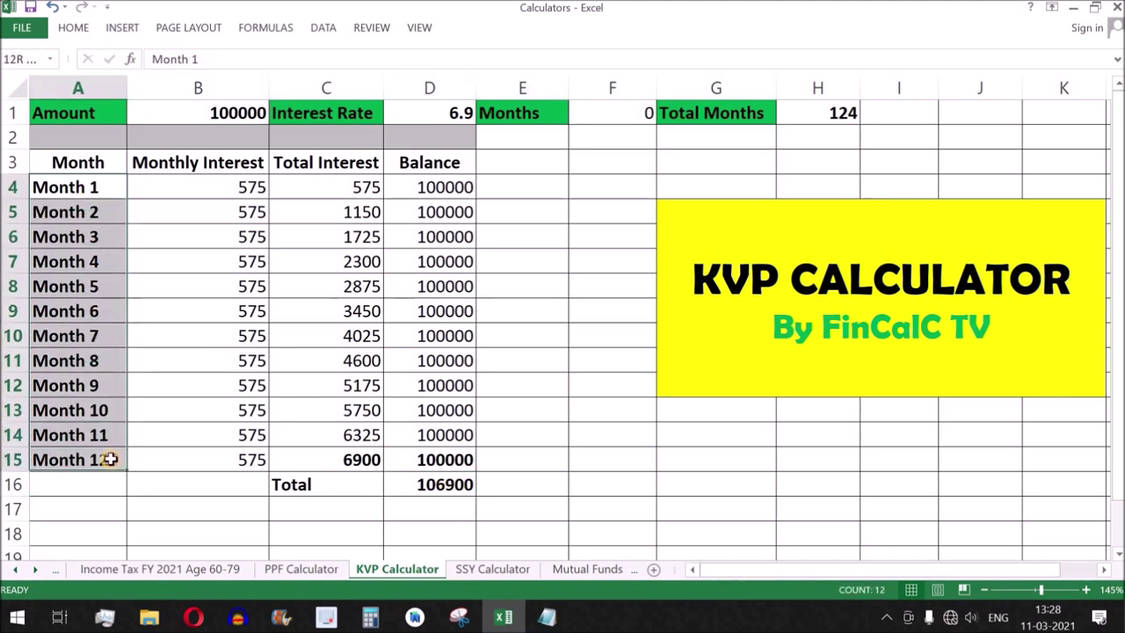
click(408, 490)
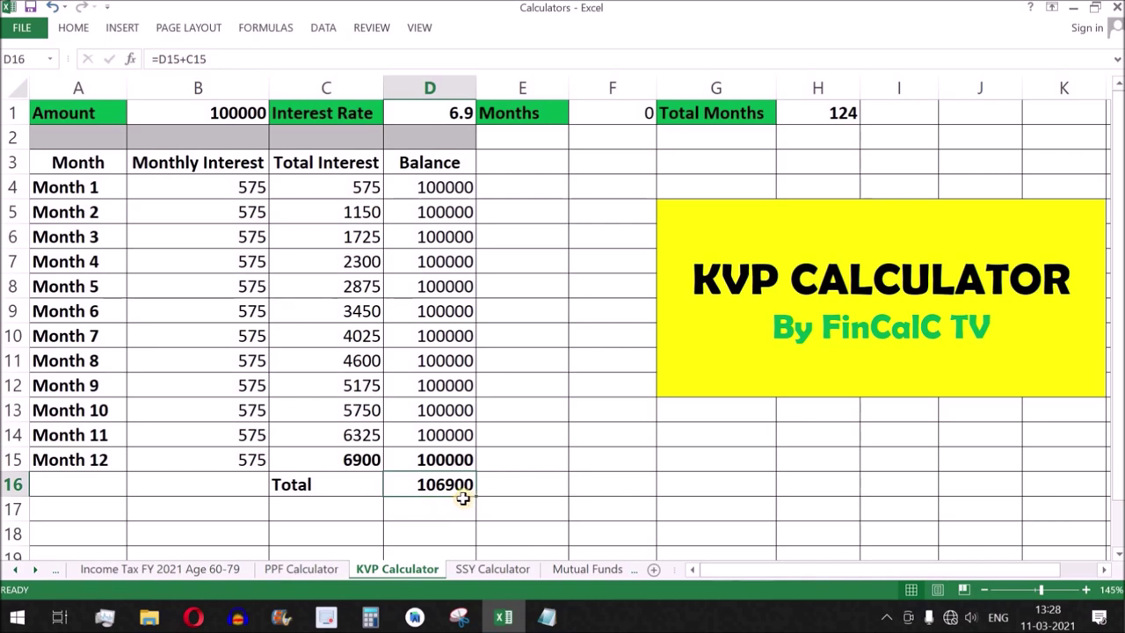
click(597, 116)
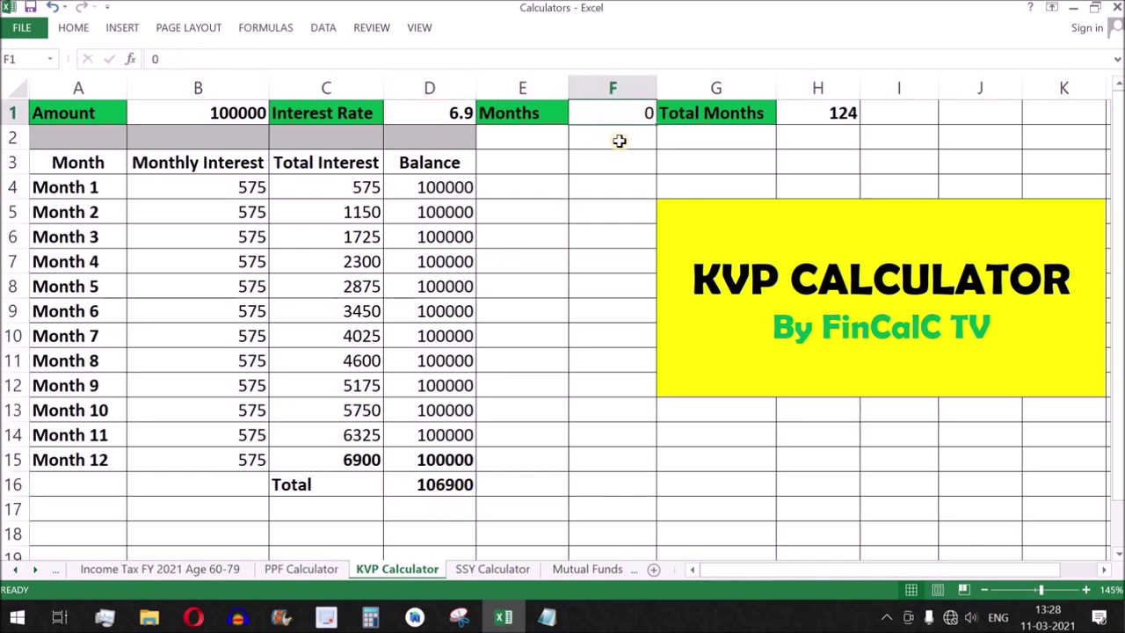
text(12)
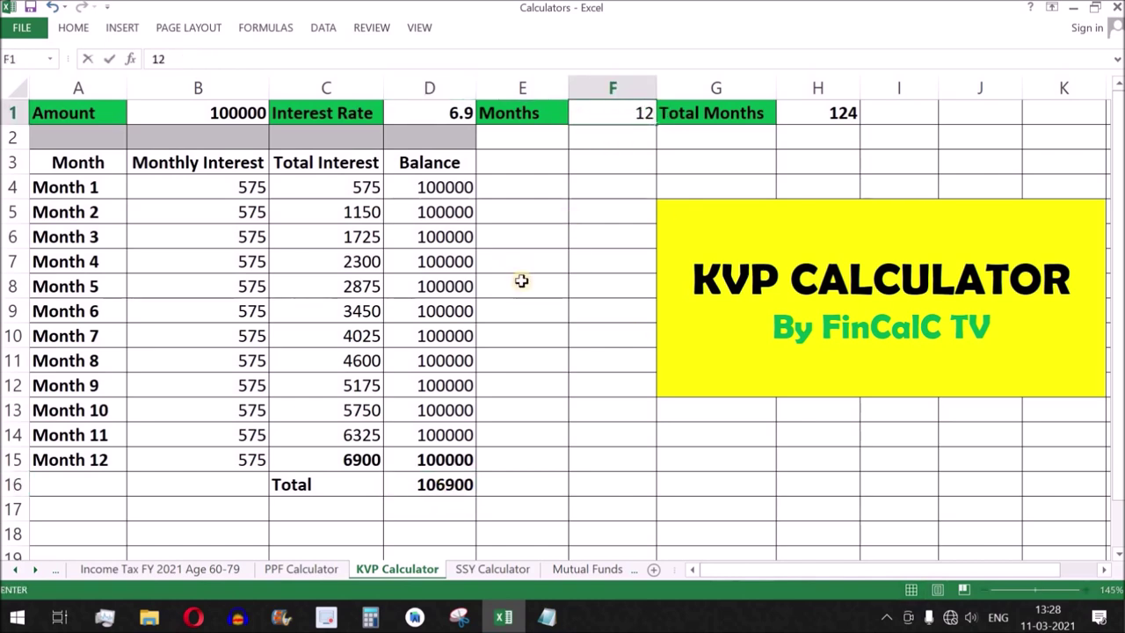
key(Return)
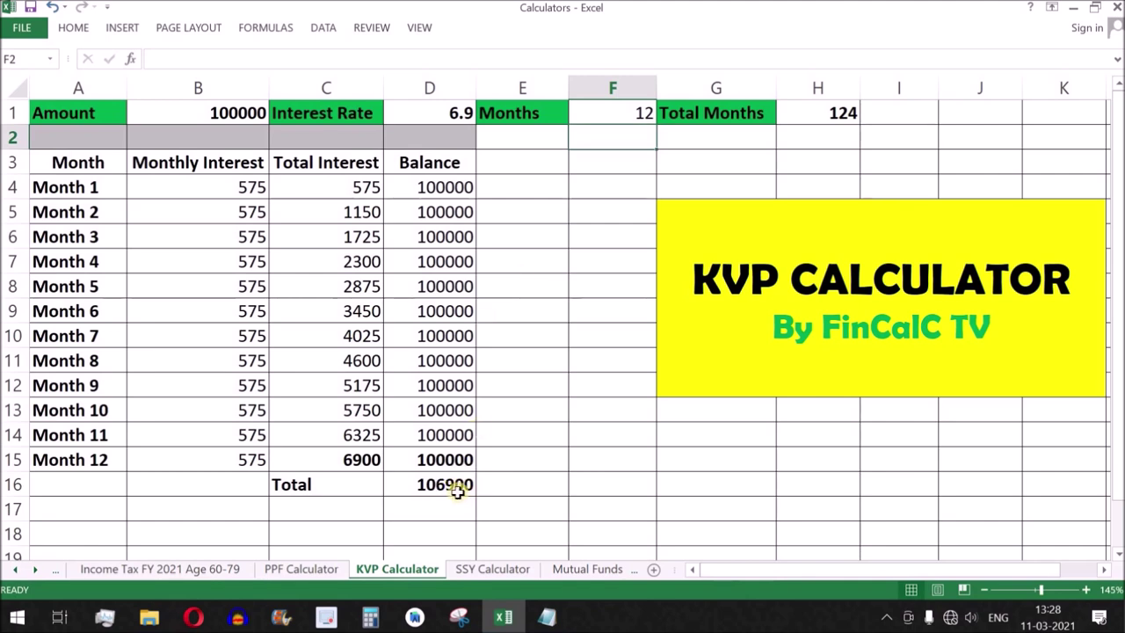
Step: Copy the year-end total from D16 into the Amount cell B1 as a plain value
click(413, 484)
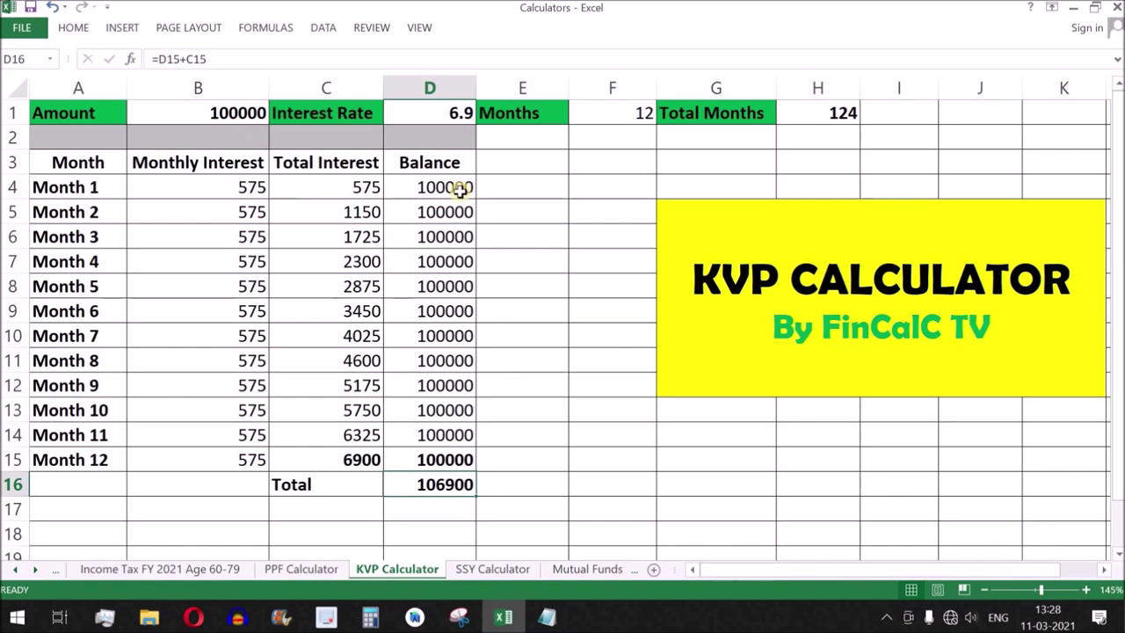
drag(448, 187, 229, 460)
click(425, 486)
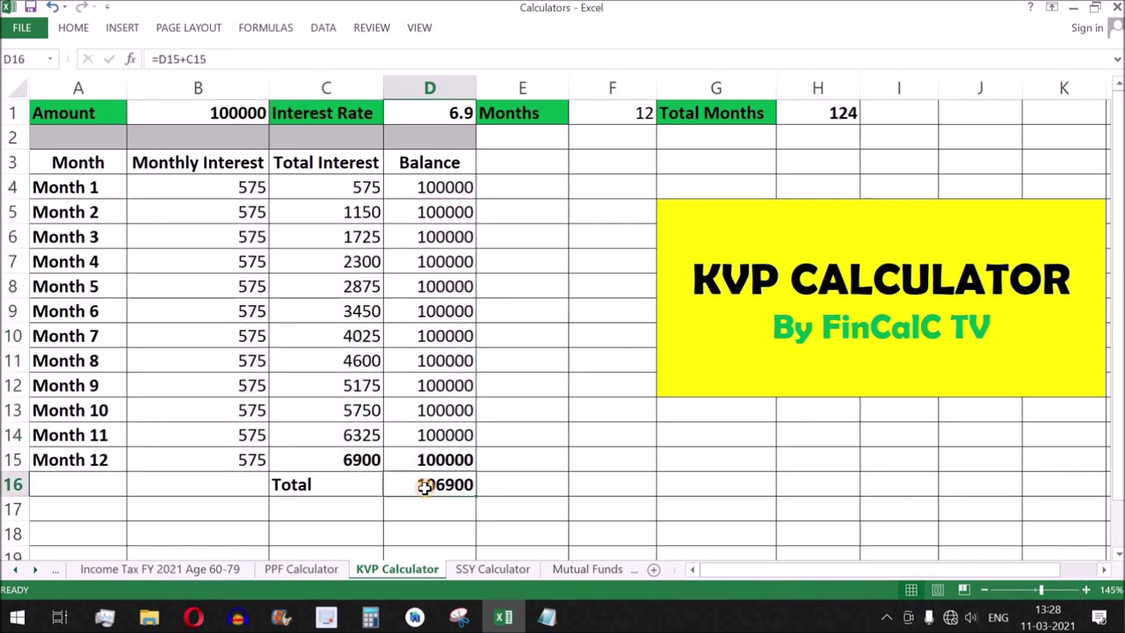
key(ctrl+c)
click(220, 112)
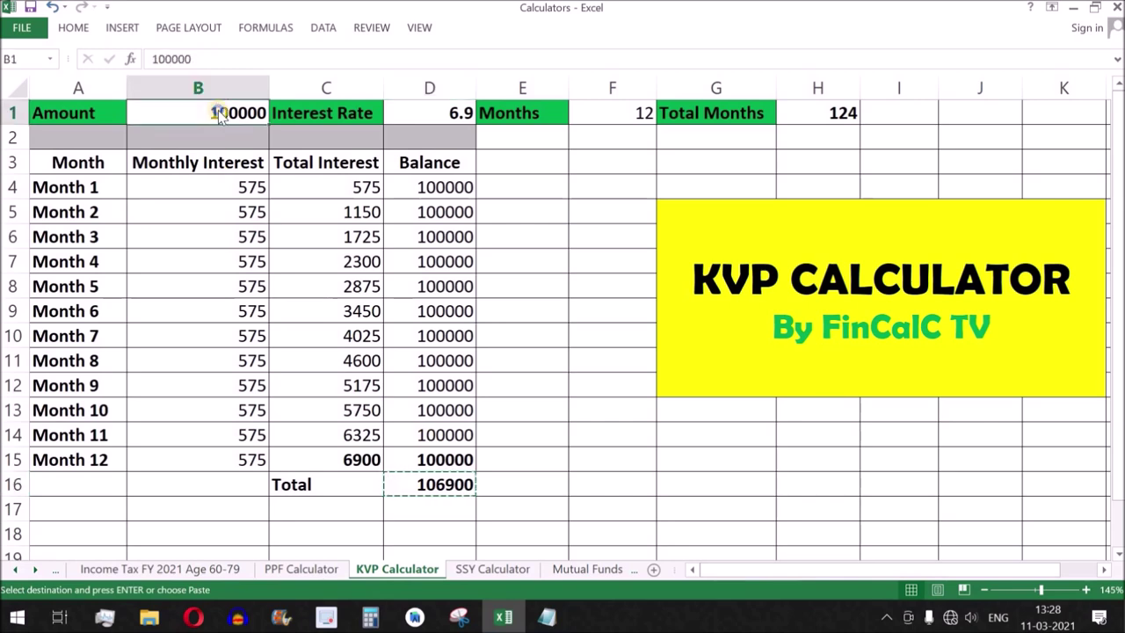
right_click(218, 110)
click(279, 187)
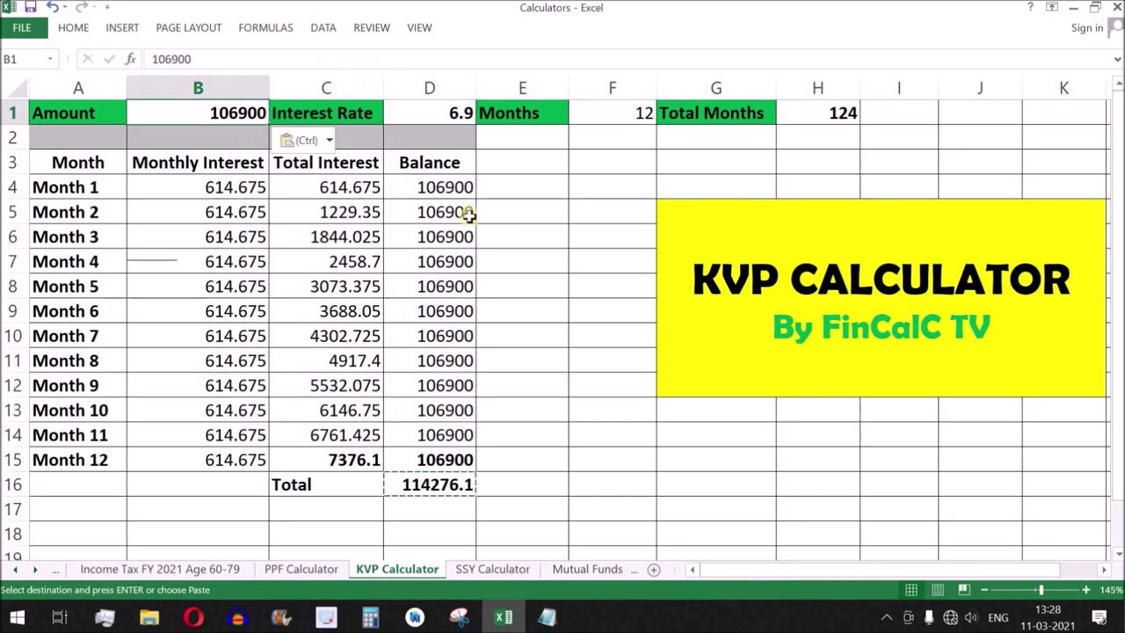
Step: Review the recalculated second-year balance and interest columns, and set the Months counter in F1 to 24
drag(443, 186, 463, 457)
drag(221, 191, 246, 456)
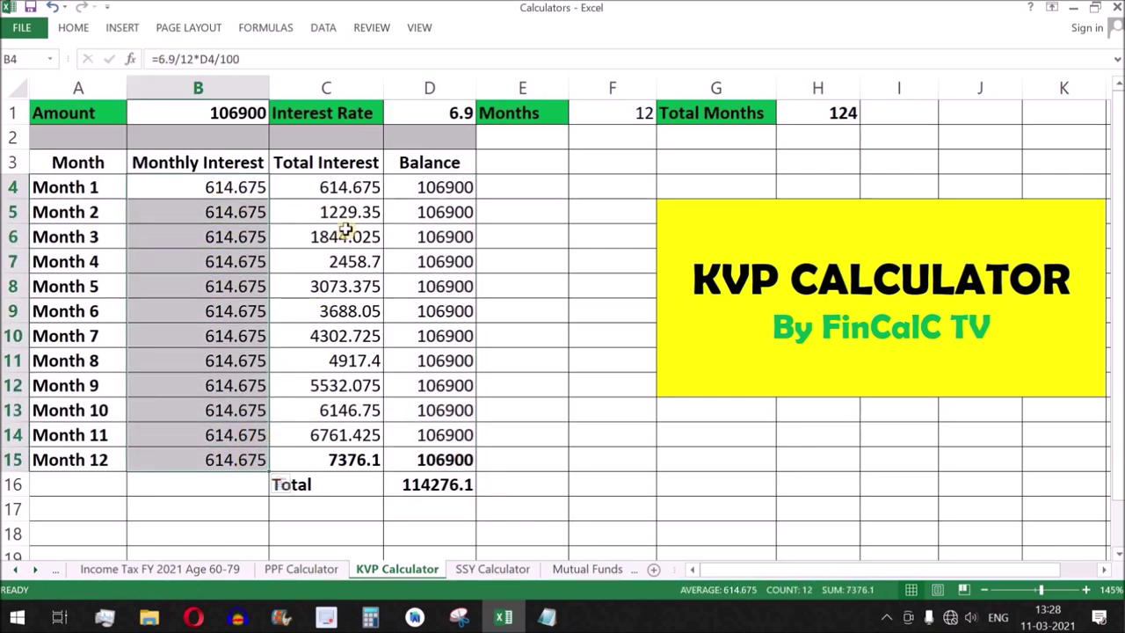
drag(346, 188, 343, 453)
click(335, 456)
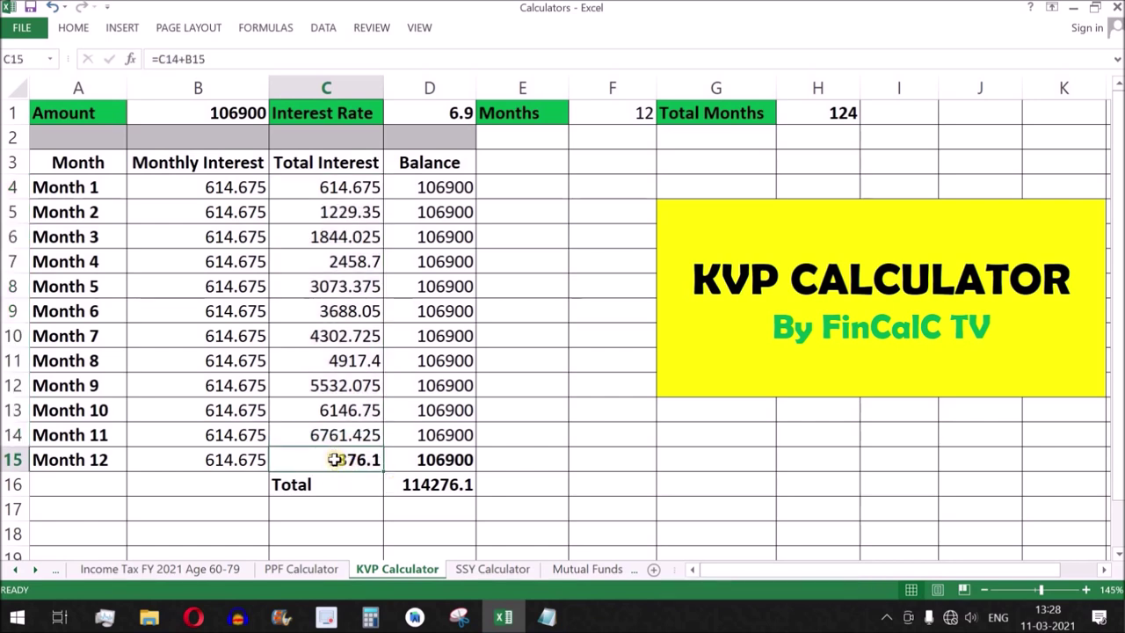
click(454, 461)
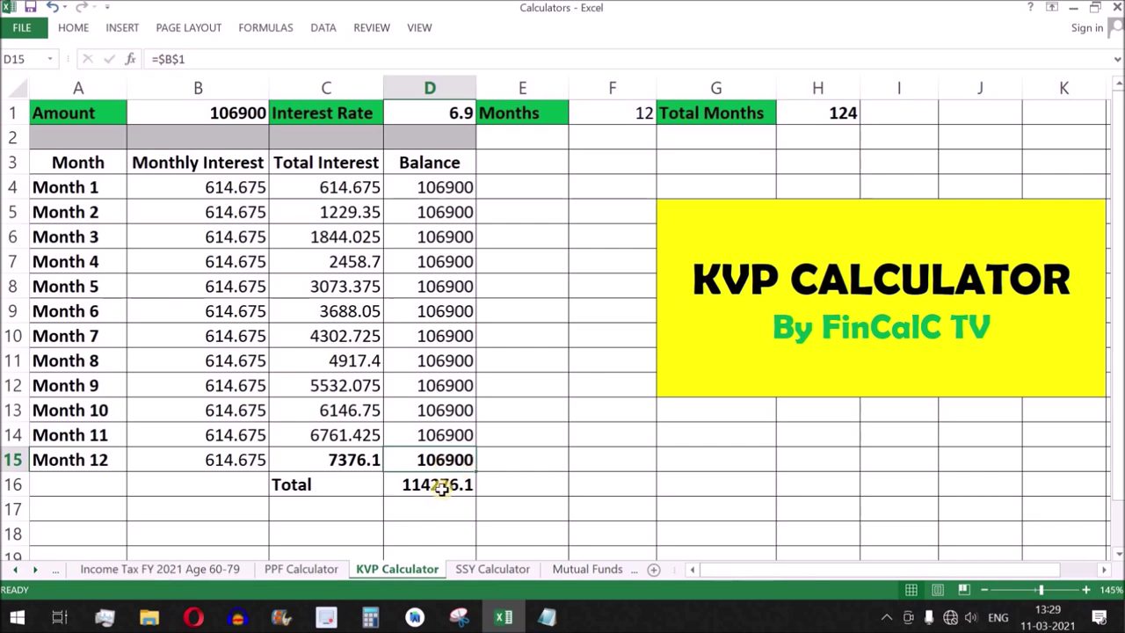
click(430, 489)
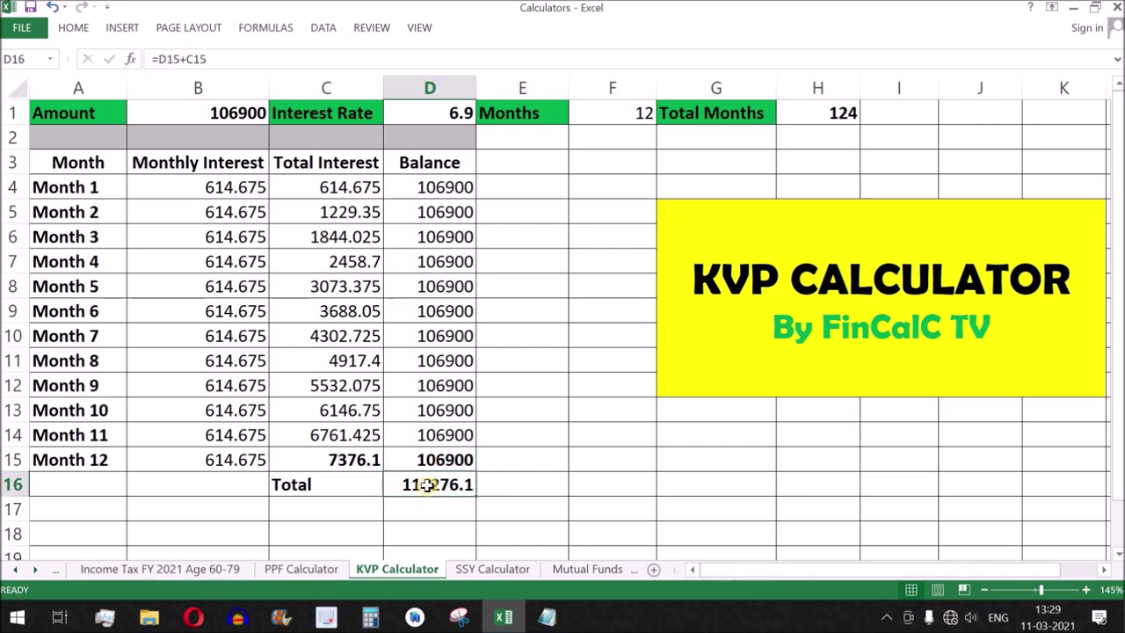
click(626, 114)
text(24)
key(Return)
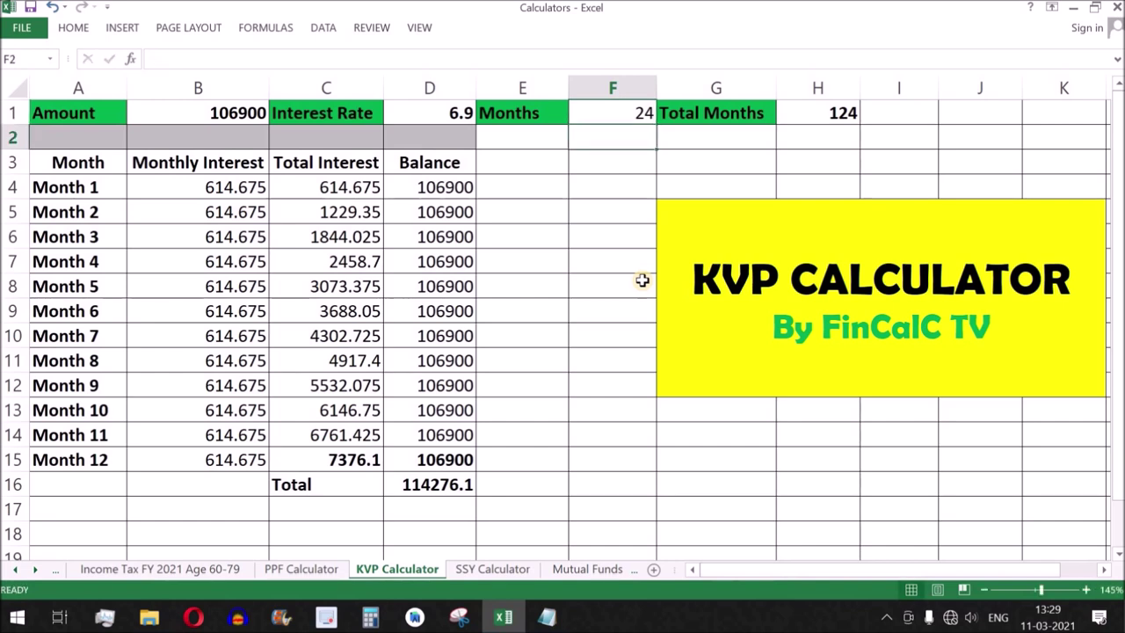
Step: Carry the 24-month total from D16 into Amount B1 as a value and set Months in F1 to 36
click(431, 486)
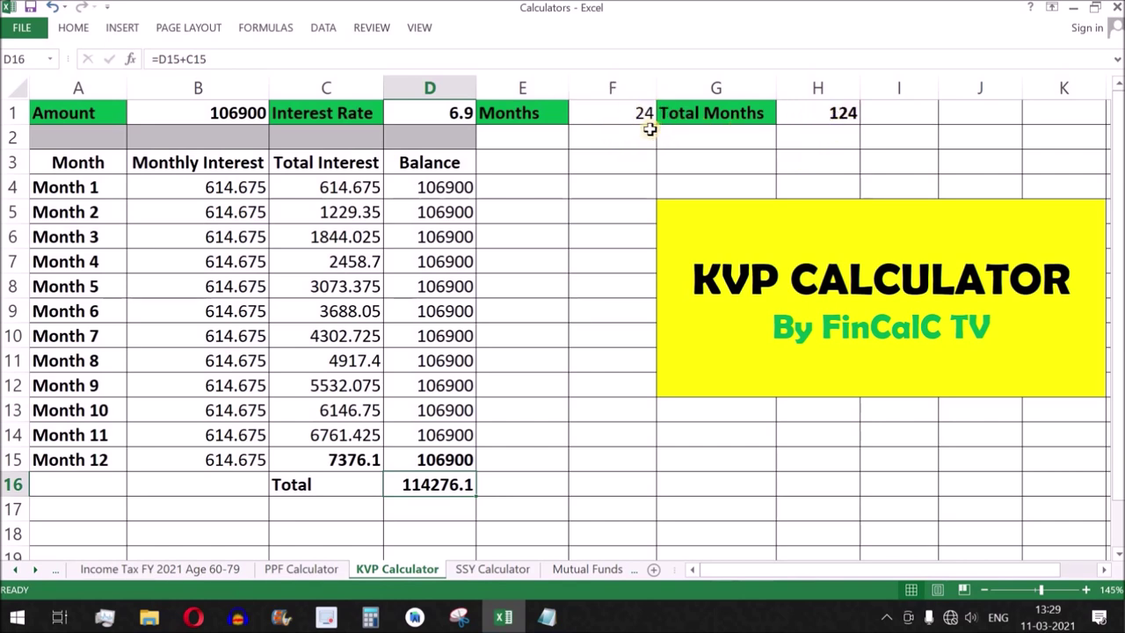
key(ctrl+c)
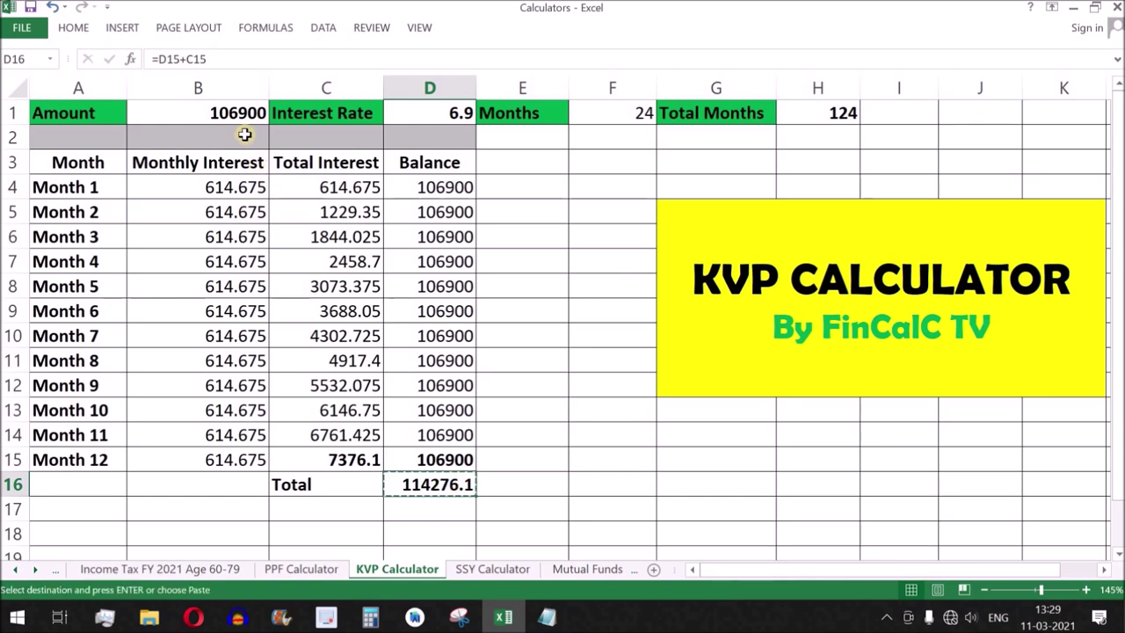
click(234, 112)
right_click(235, 117)
click(297, 191)
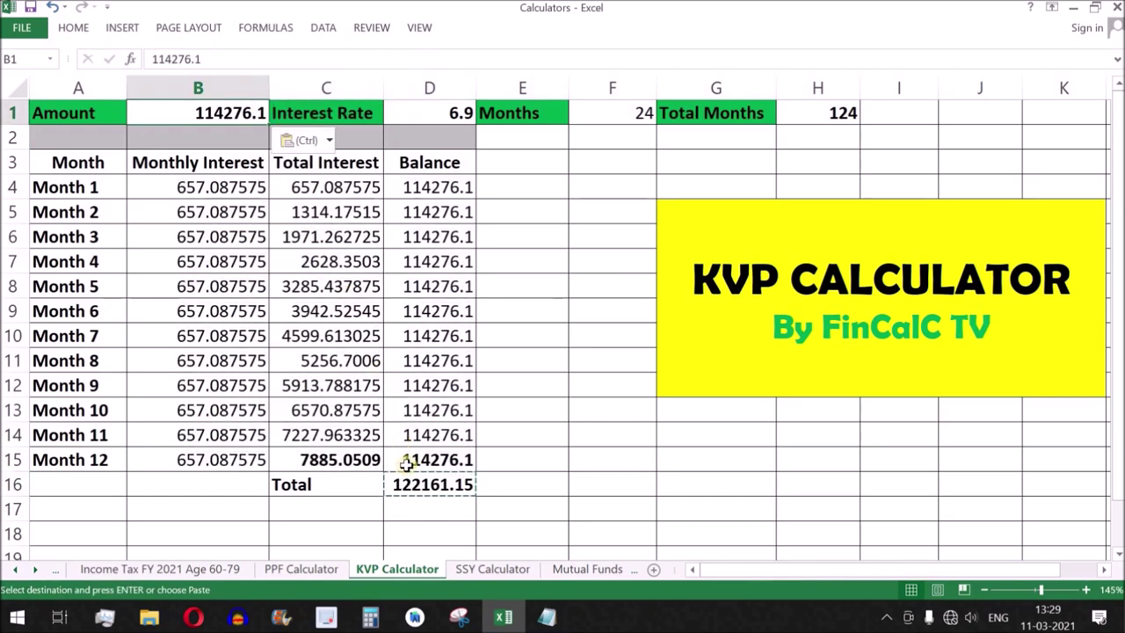
click(615, 115)
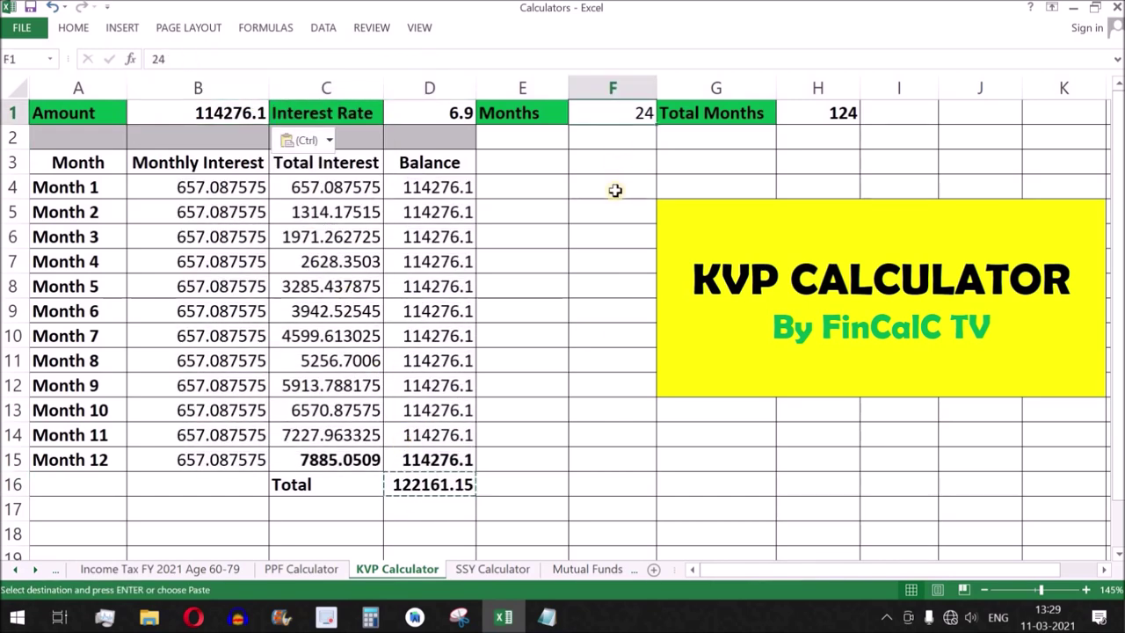
text(36)
key(Return)
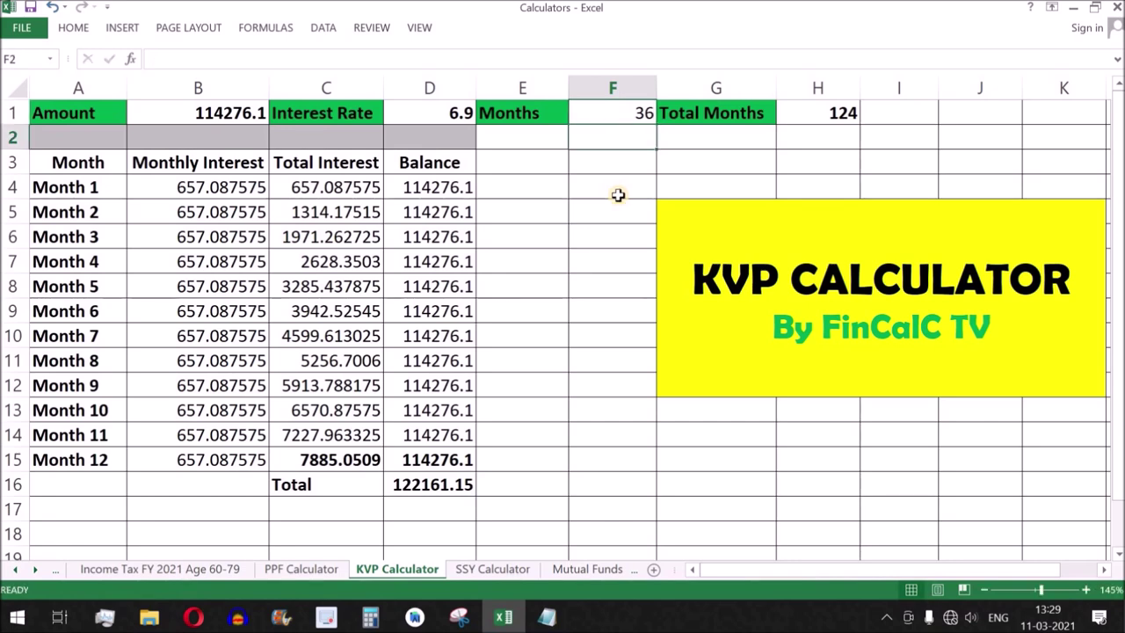
Step: Carry the 36-month total from D16 into Amount B1 as a value and set Months in F1 to 48
click(437, 475)
key(ctrl+c)
click(201, 113)
key(ctrl+v)
click(617, 112)
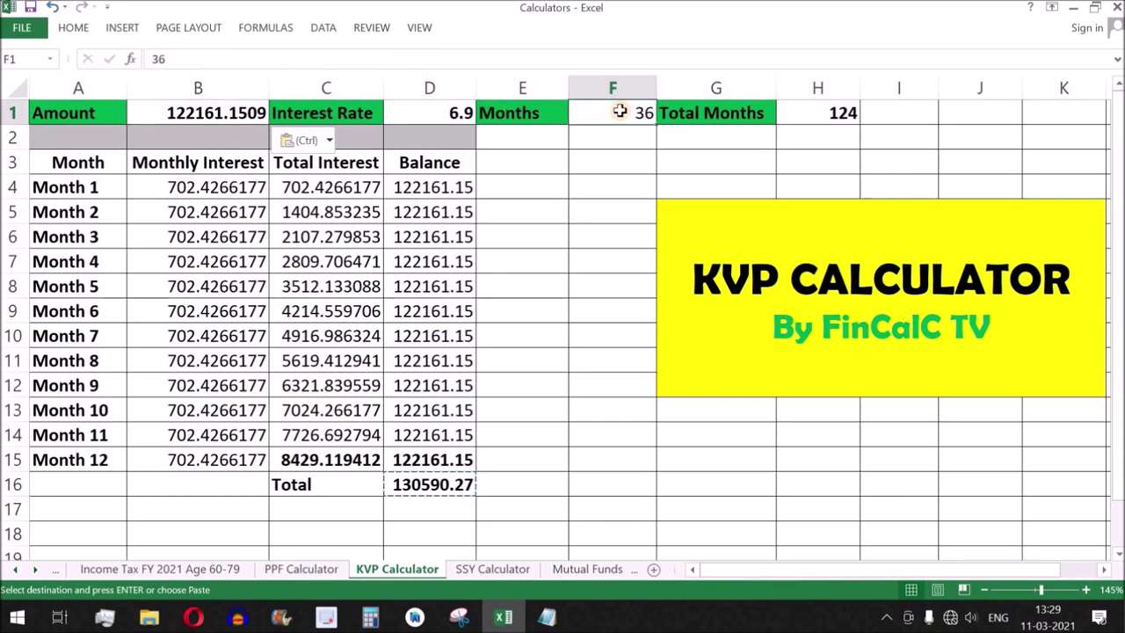
text(48)
Step: Carry the 48-month total from D16 into Amount B1 as a value and set Months in F1 to 60
click(429, 485)
right_click(431, 484)
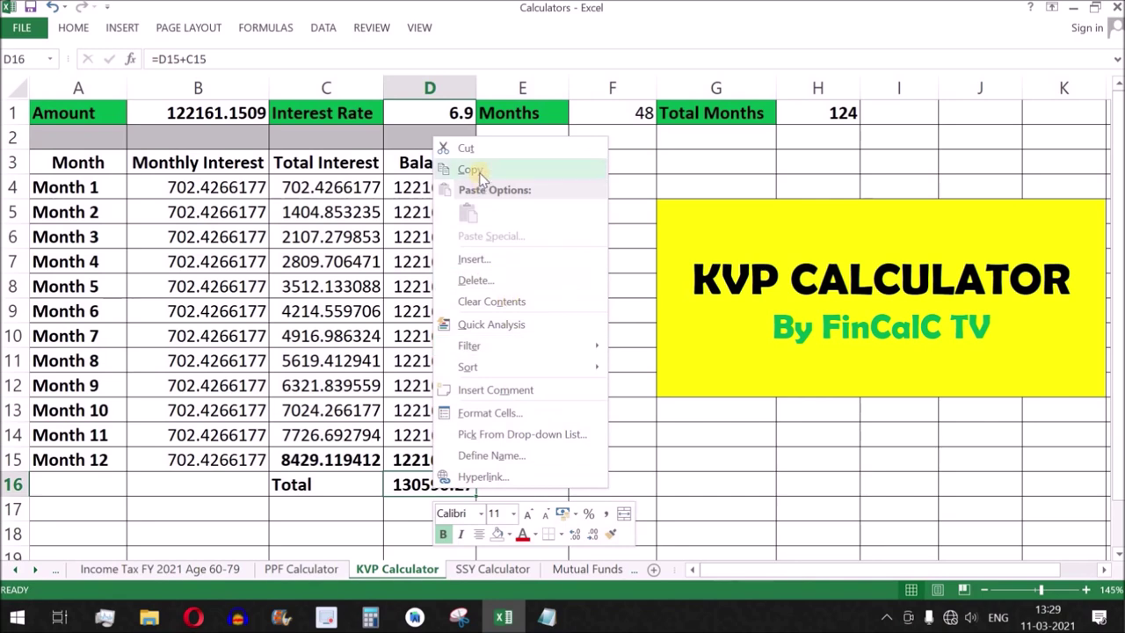
click(466, 161)
right_click(254, 116)
click(285, 192)
click(613, 113)
text(60)
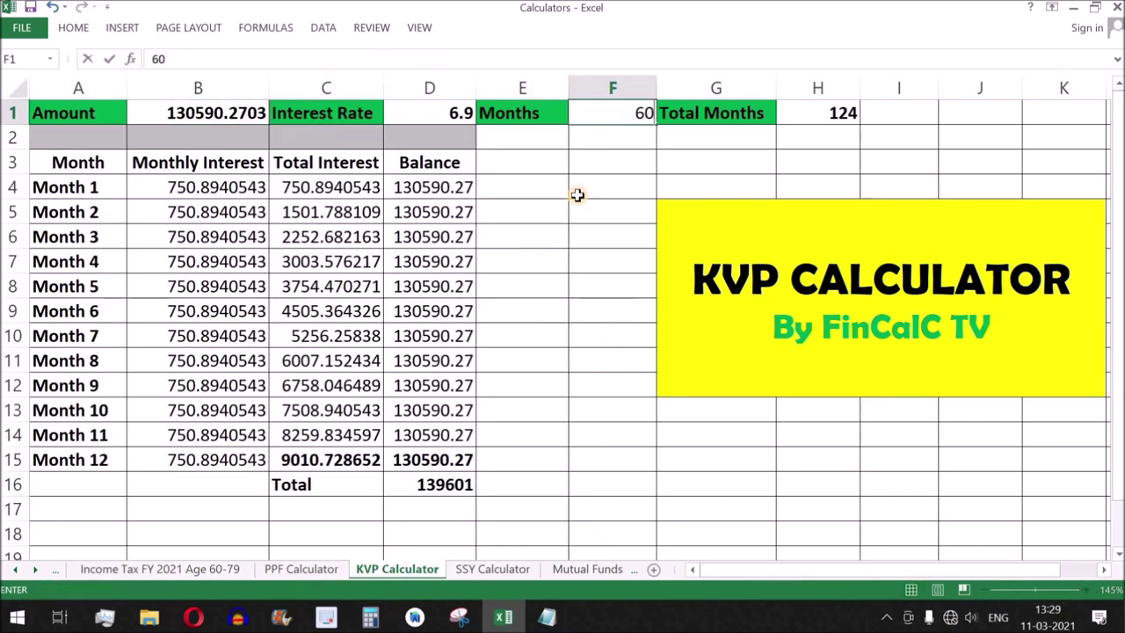
key(Return)
Step: Carry the 60-month total from D16 into Amount B1 as a value and set Months in F1 to 72
click(426, 486)
key(ctrl+c)
right_click(228, 114)
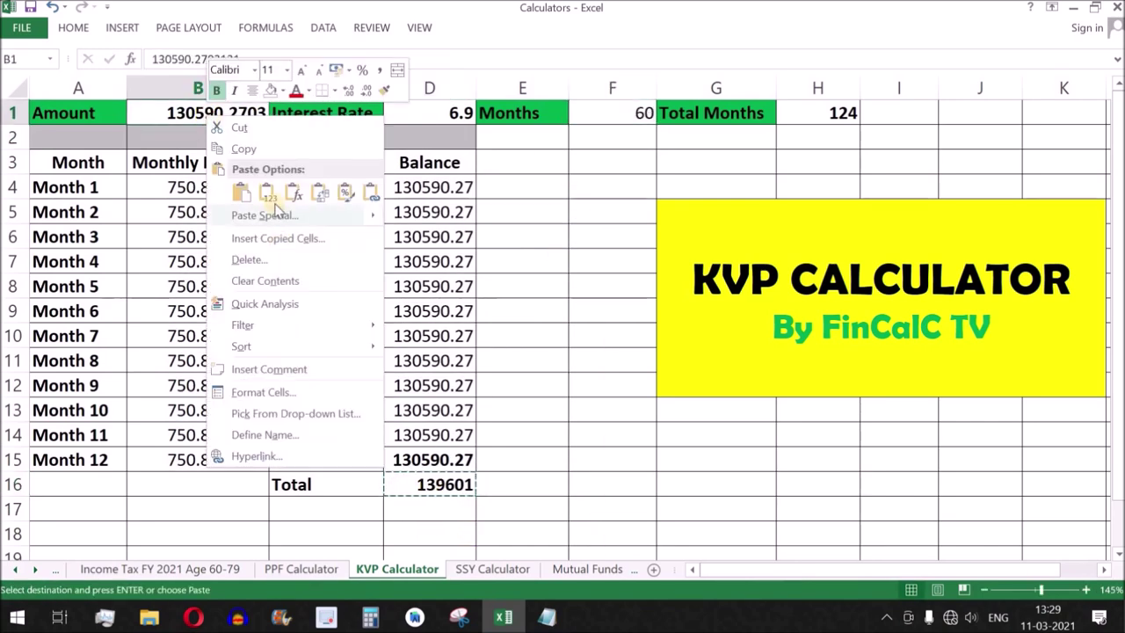
click(285, 191)
click(615, 113)
text(72)
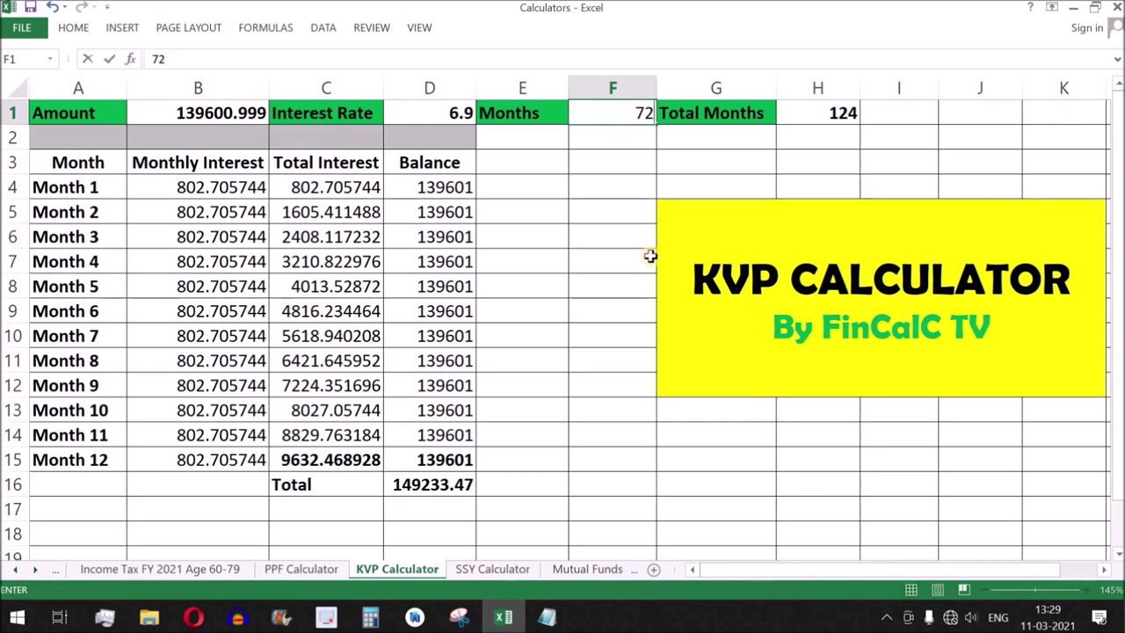
key(Return)
Step: Carry the 72-month total from D16 into Amount B1 as a value and set Months in F1 to 84
click(429, 484)
key(ctrl+c)
right_click(195, 112)
click(254, 188)
click(613, 113)
text(84)
key(Return)
Step: Carry the 84-month total from D16 into Amount B1 as a value and set Months in F1 to 96
click(445, 484)
key(ctrl+c)
right_click(211, 112)
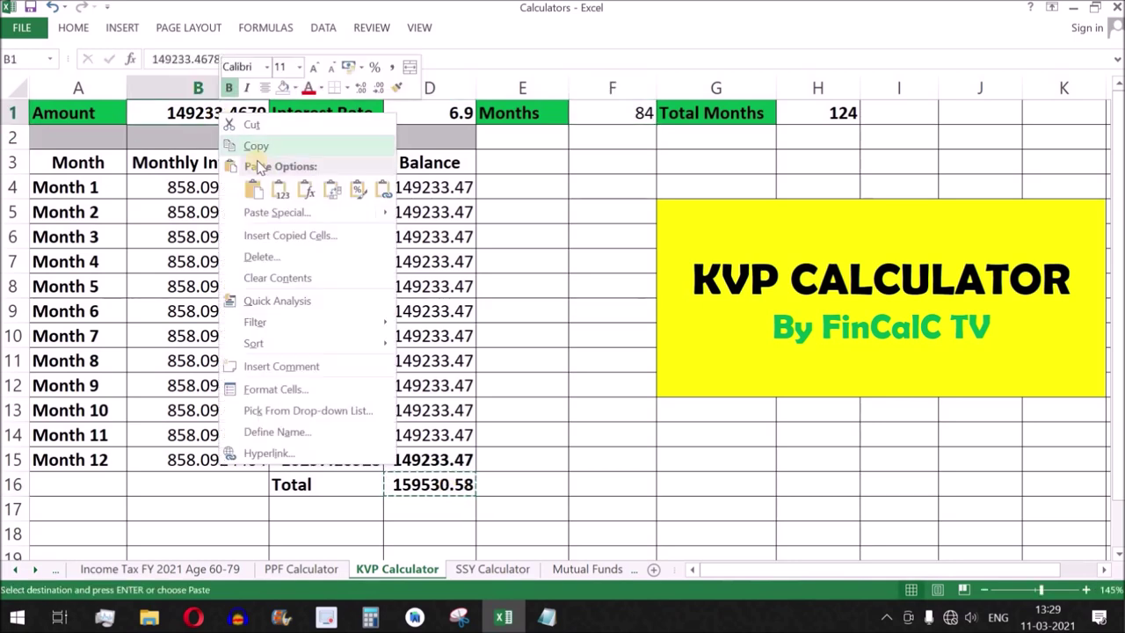
click(254, 188)
click(613, 112)
text(96)
key(Return)
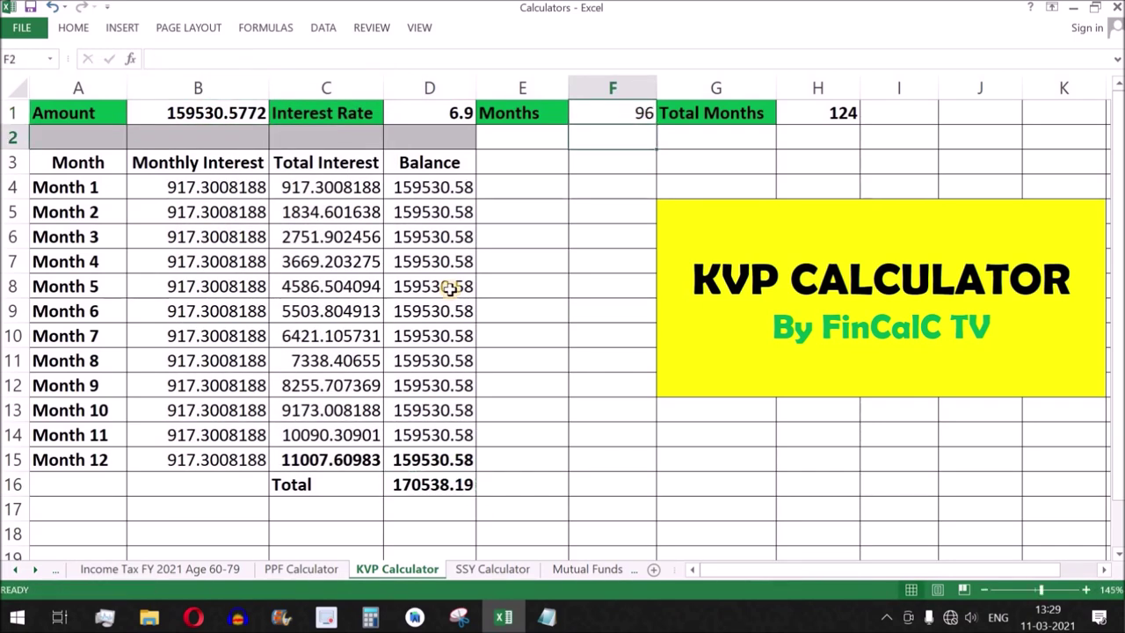
Step: Carry the 96-month total from D16 into Amount B1 as a value and set Months in F1 to 108
click(433, 484)
key(ctrl+c)
click(220, 112)
right_click(220, 112)
click(254, 188)
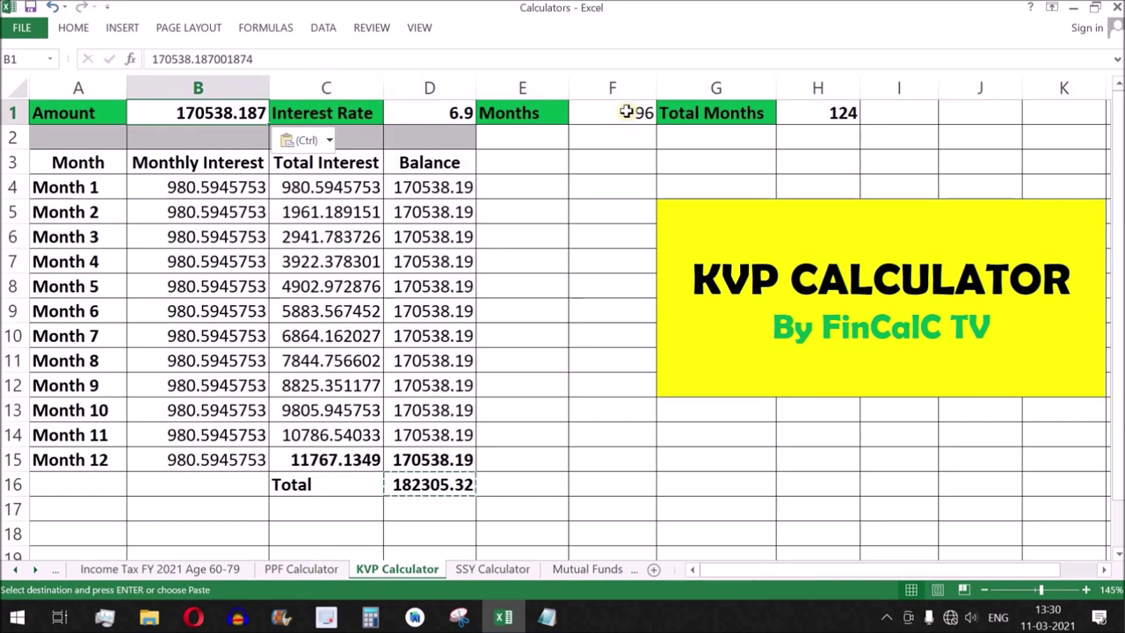
click(626, 113)
text(108)
key(Return)
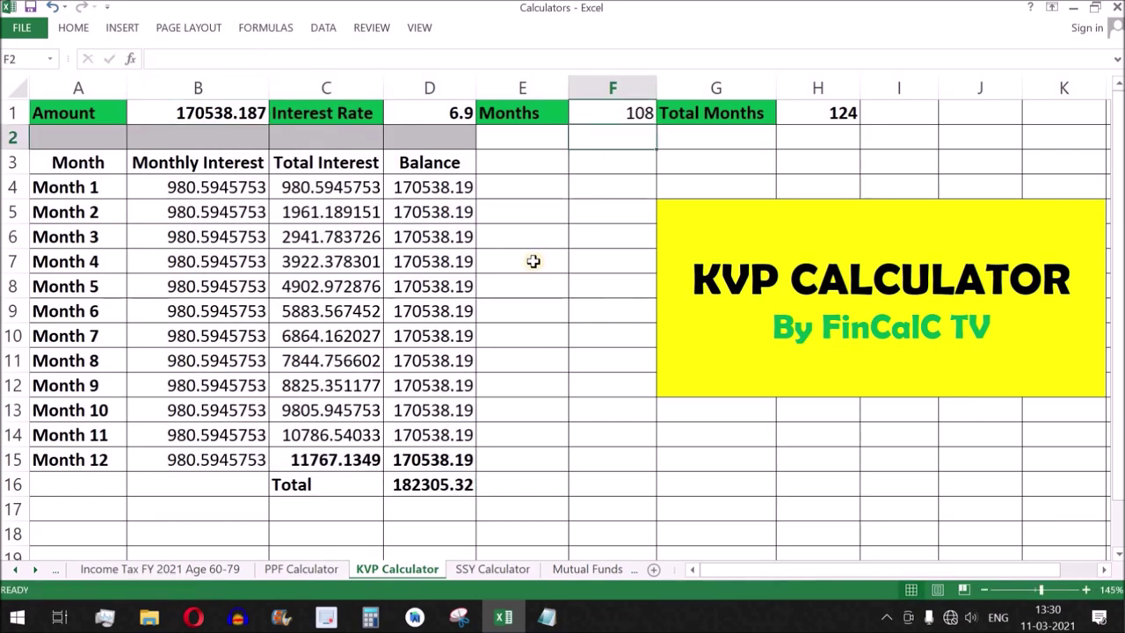
Step: Carry the 108-month total from D16 into Amount B1 as a value and set Months in F1 to 120
click(411, 484)
key(ctrl+c)
click(220, 113)
right_click(220, 113)
click(254, 188)
click(626, 112)
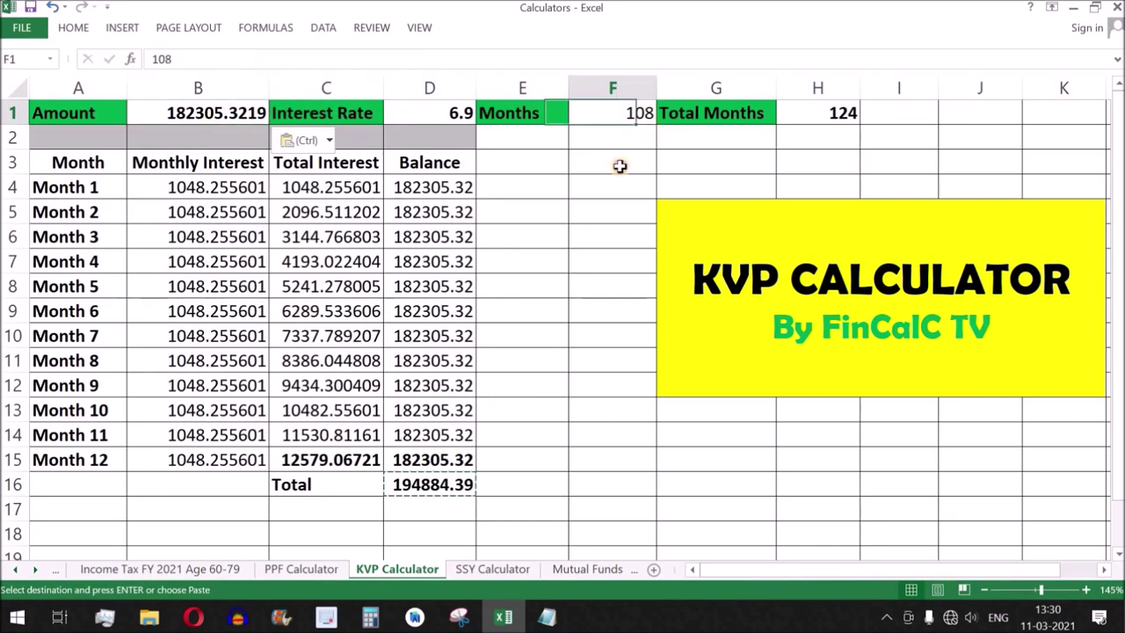
text(120)
click(629, 117)
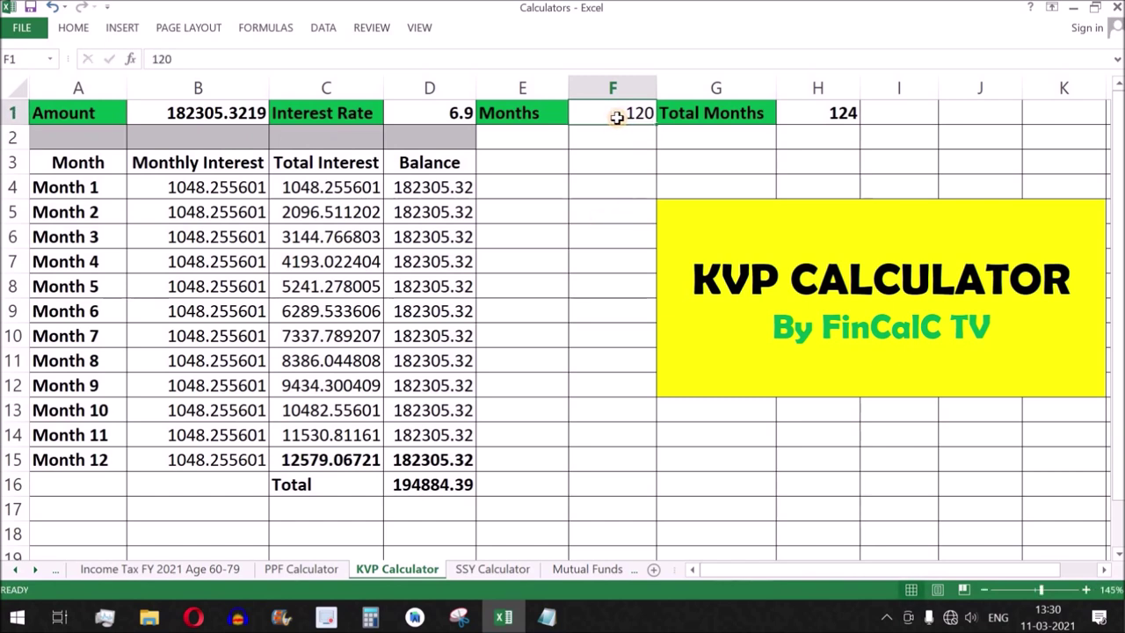
Step: Carry the 120-month total from D16 into Amount B1 as a value
click(821, 117)
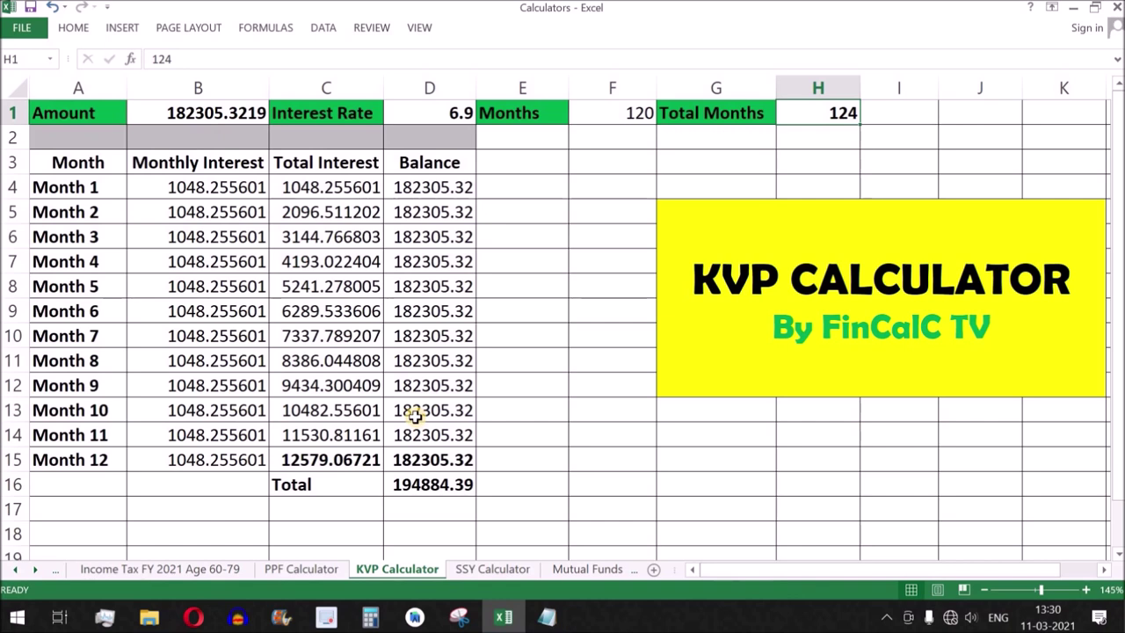
click(437, 486)
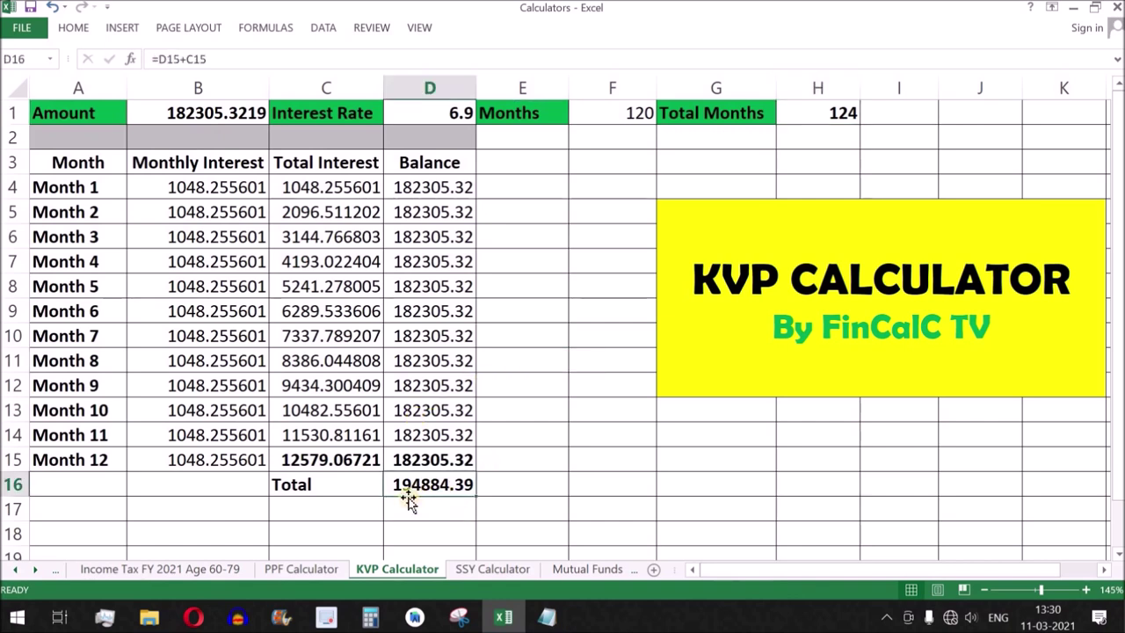
key(ctrl+c)
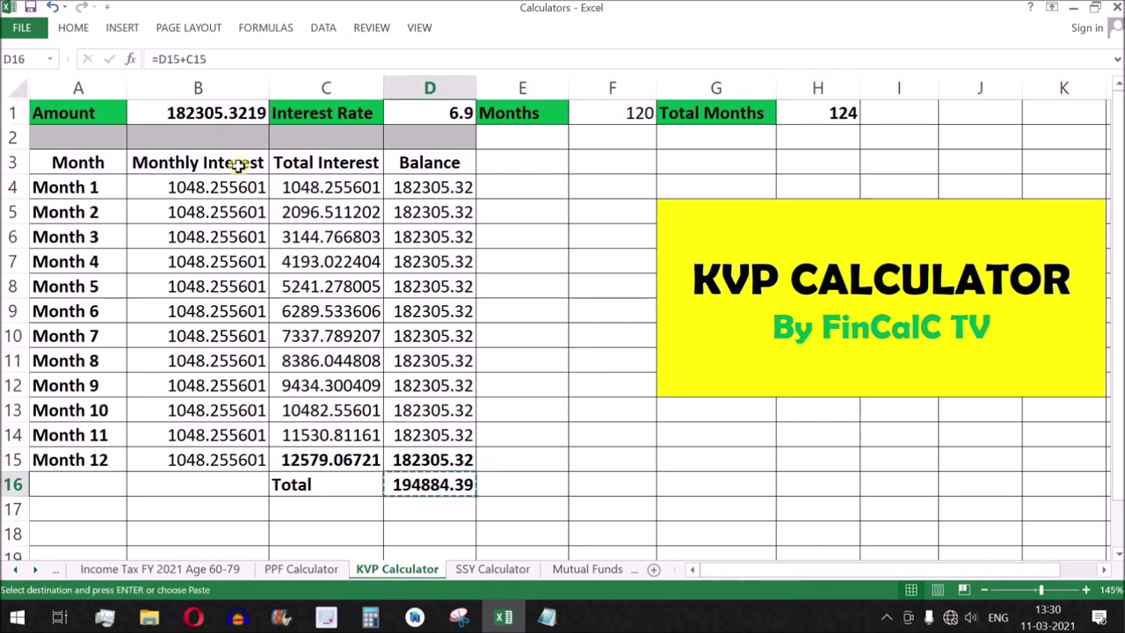
click(202, 115)
right_click(202, 115)
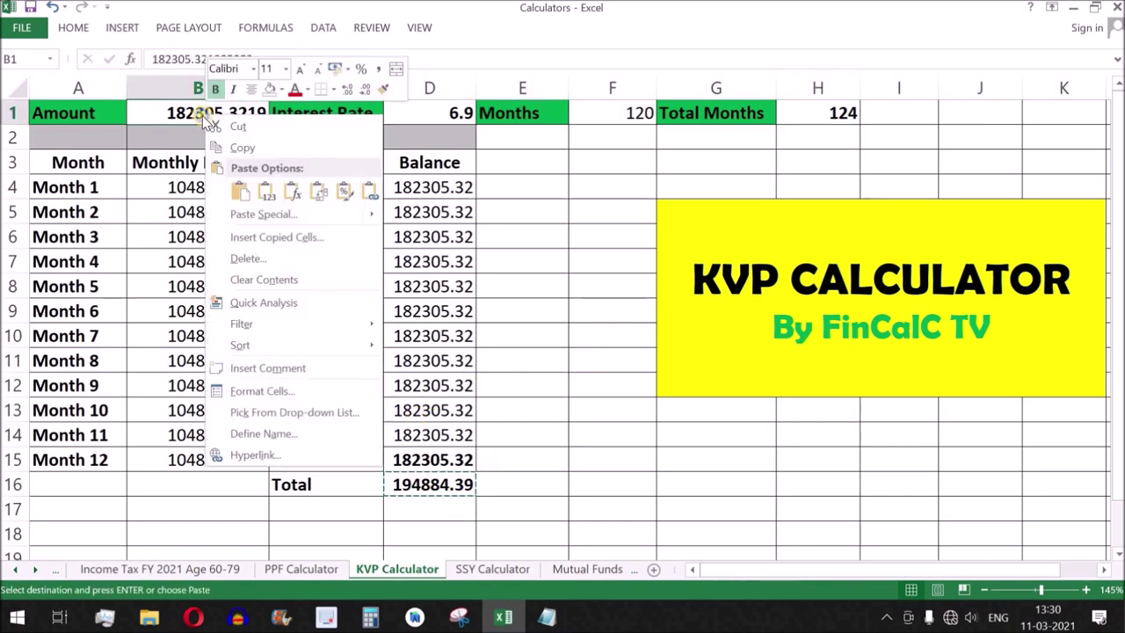
click(266, 195)
Step: Add Month 5's balance and total interest in E8 with the formula =D8+C8 and make the result bold
drag(430, 188, 430, 257)
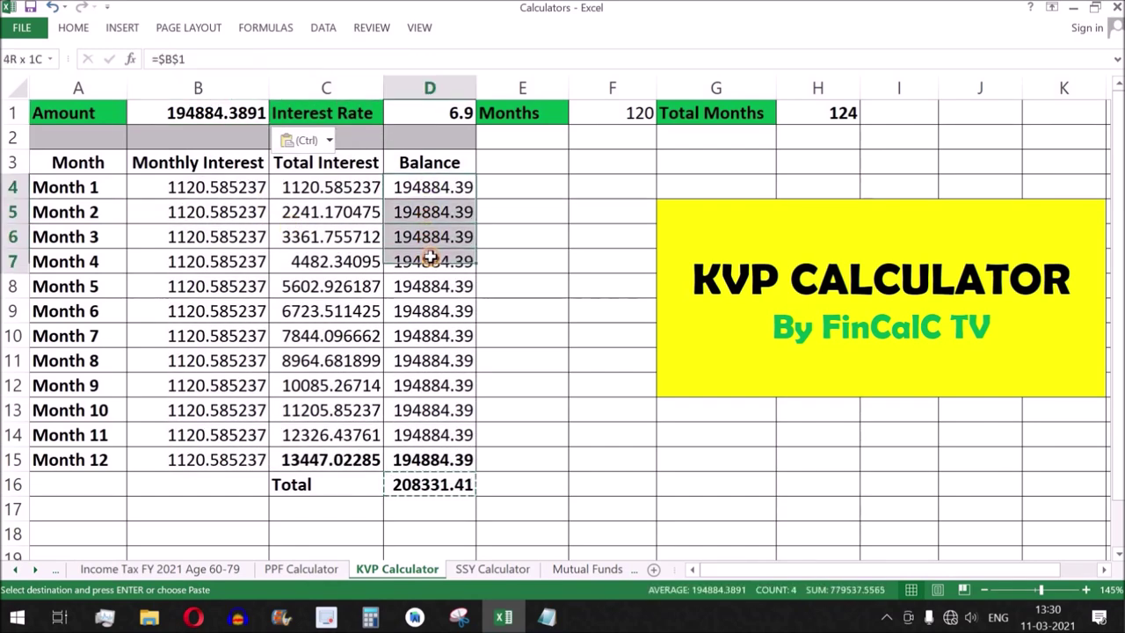
click(347, 288)
click(431, 289)
click(499, 295)
click(437, 287)
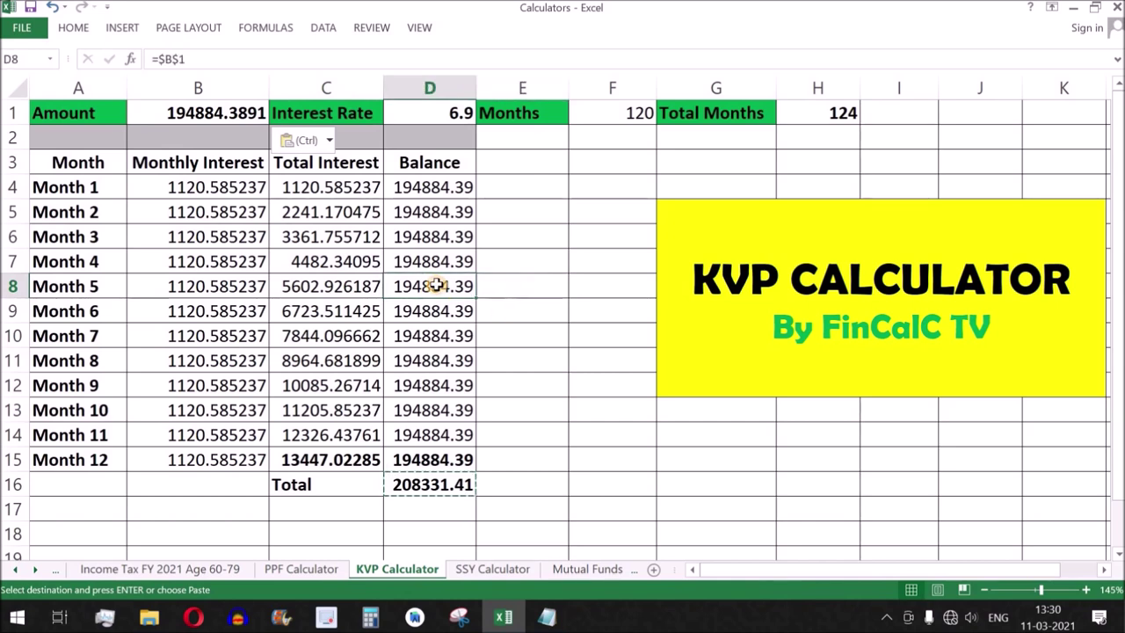
click(330, 287)
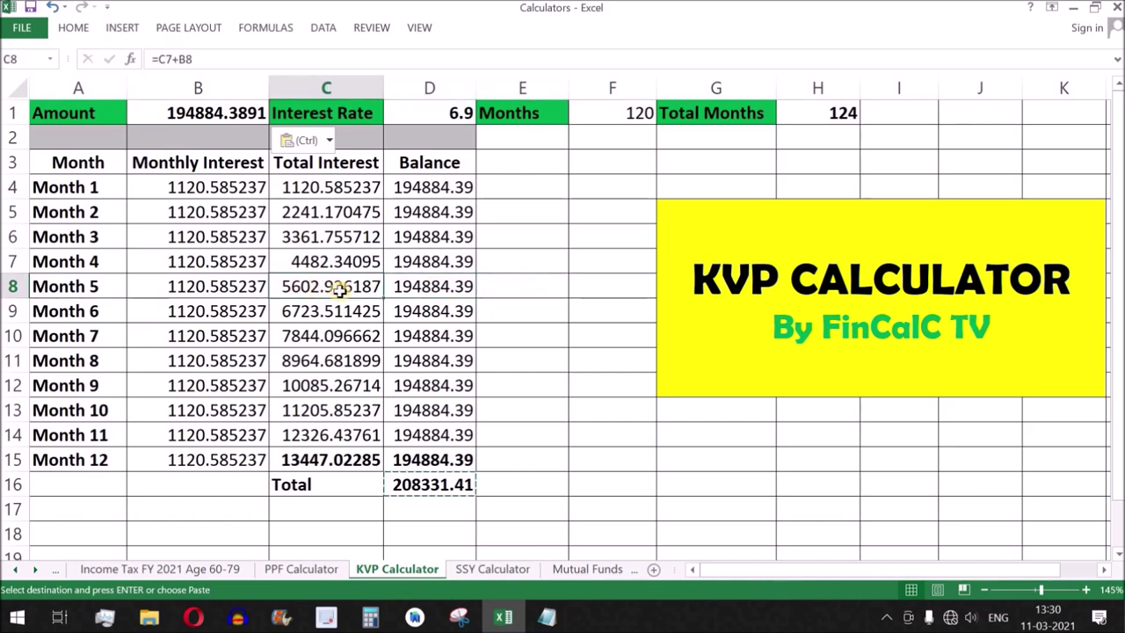
click(506, 291)
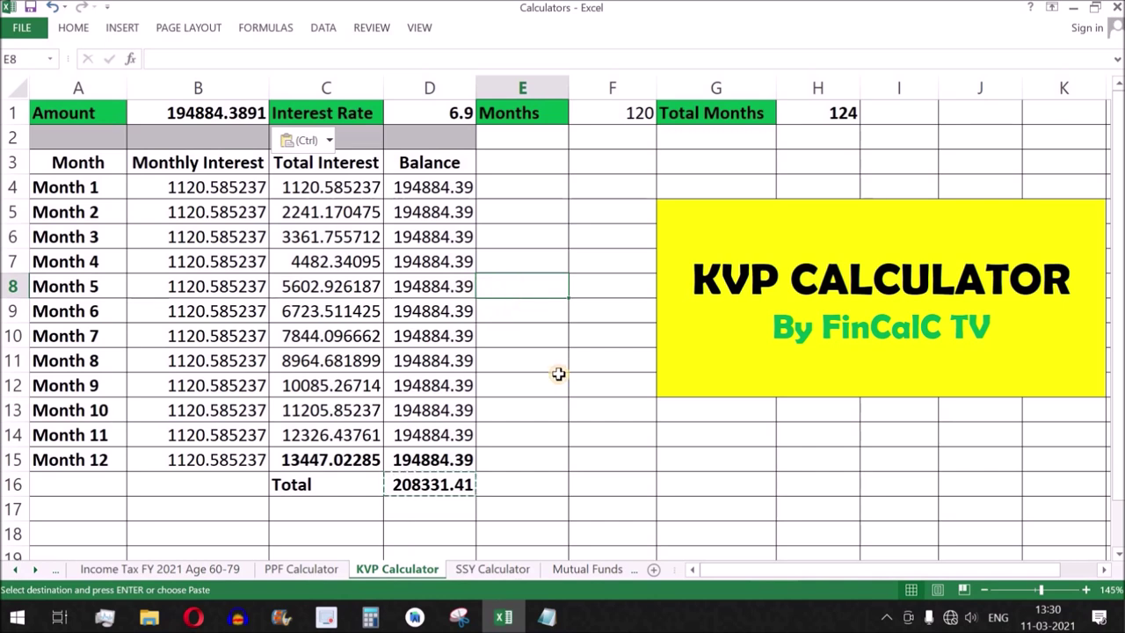
text(=)
click(424, 286)
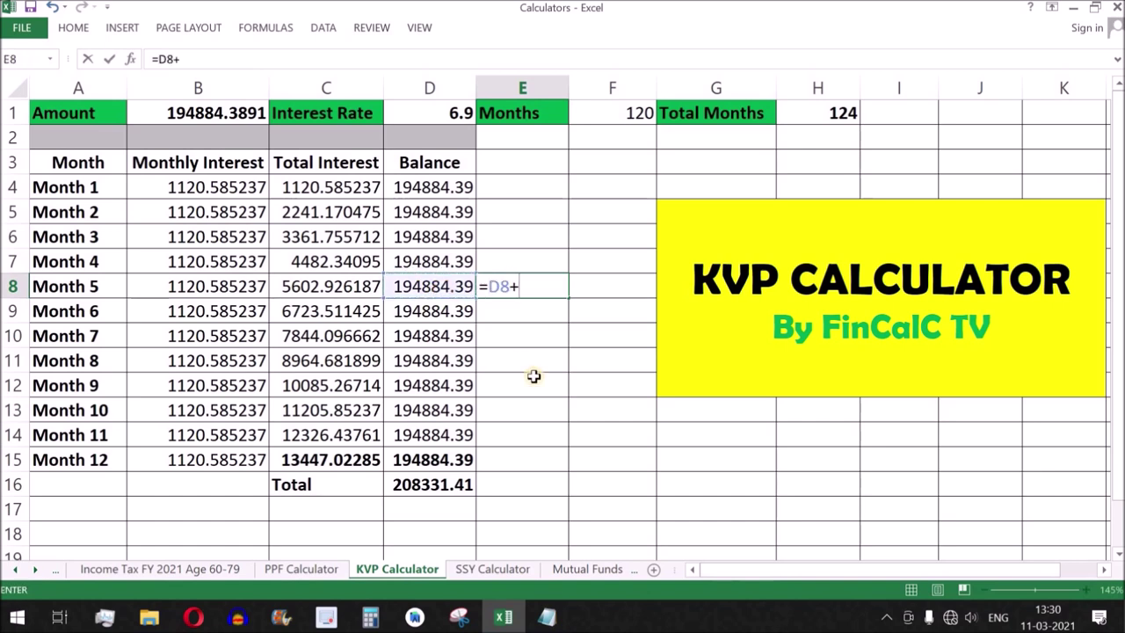
click(325, 285)
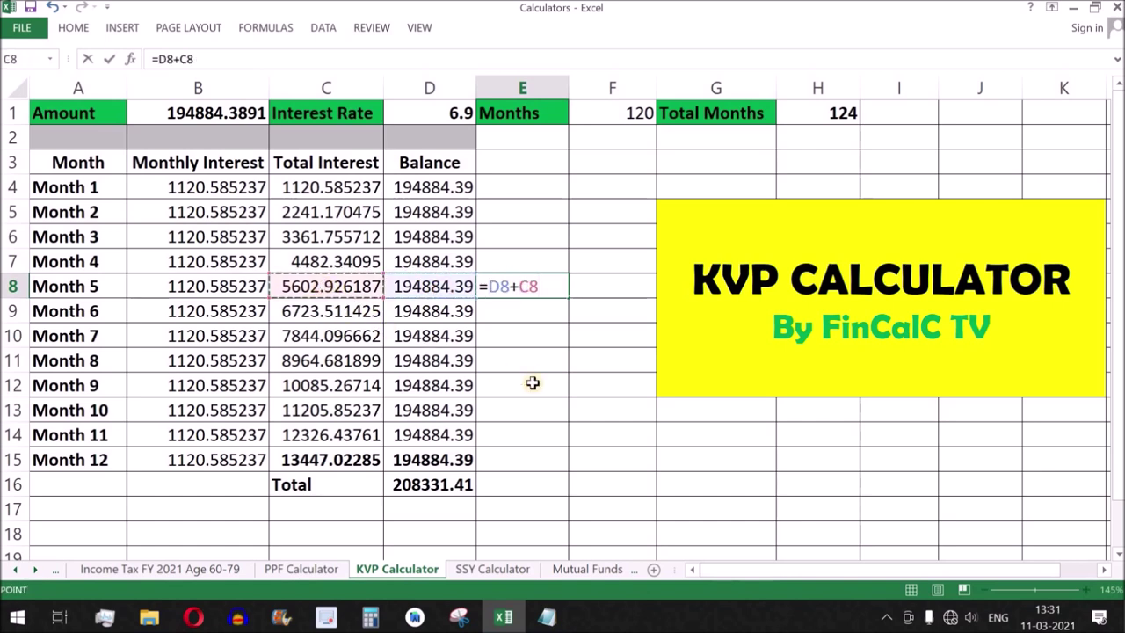
key(Return)
click(515, 286)
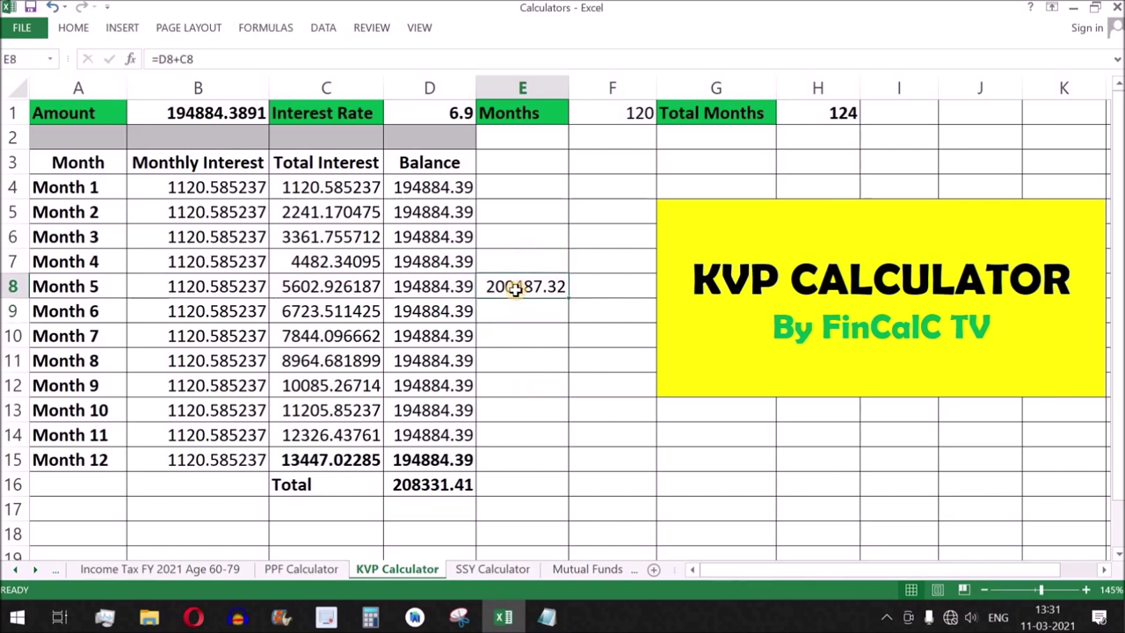
key(ctrl+b)
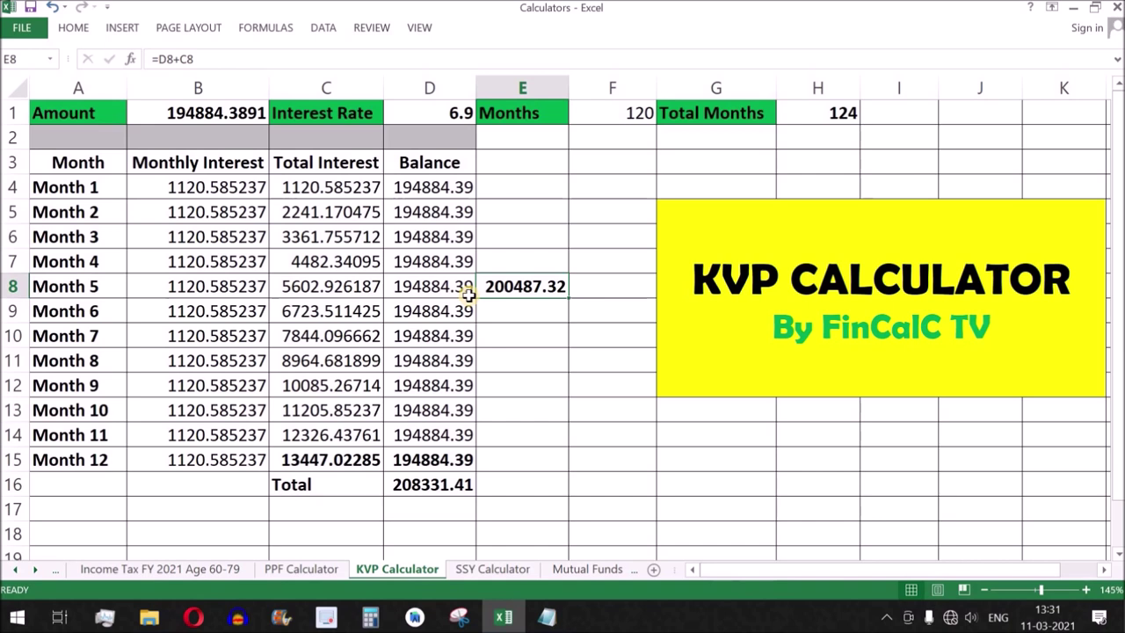
Step: Set Months in F1 to 124 to match the total months
drag(359, 186, 439, 264)
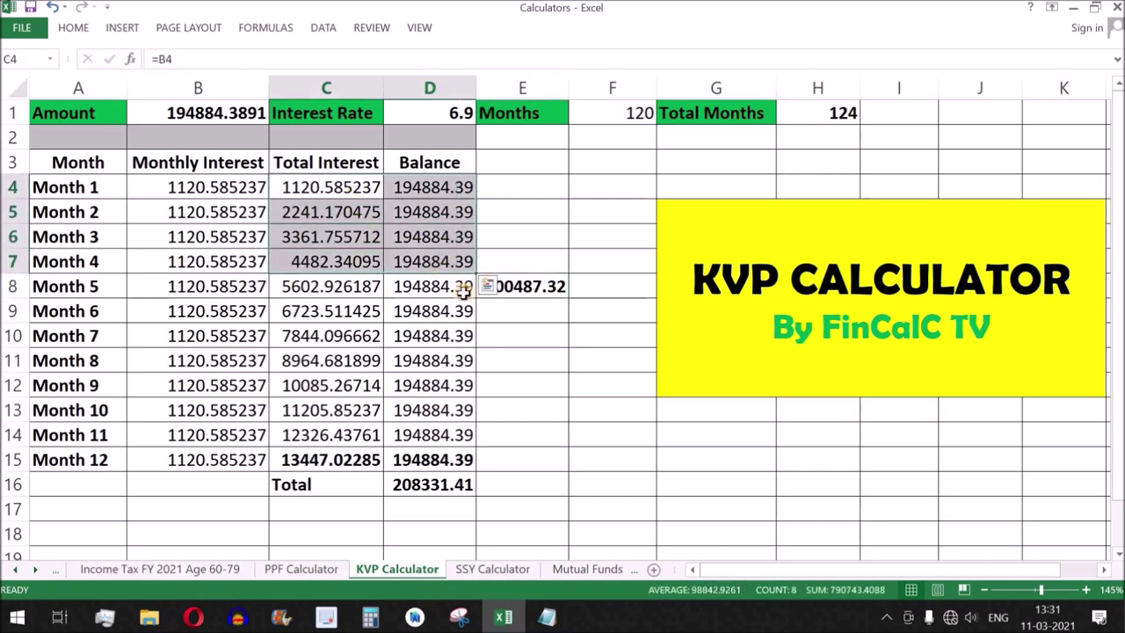
click(525, 294)
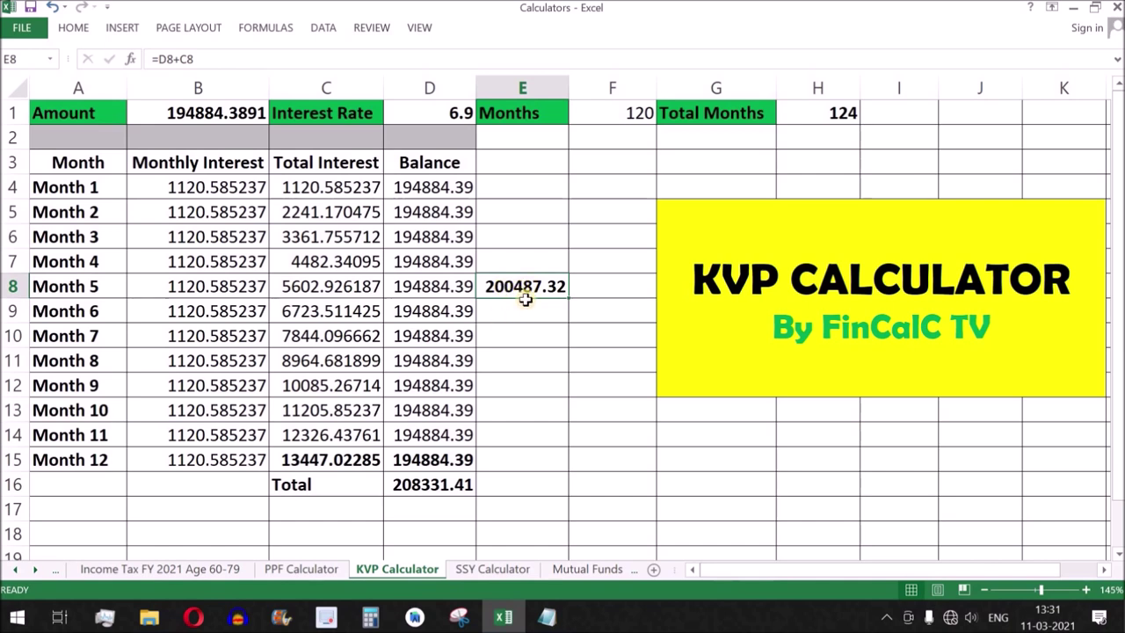
click(634, 121)
text(12)
key(Return)
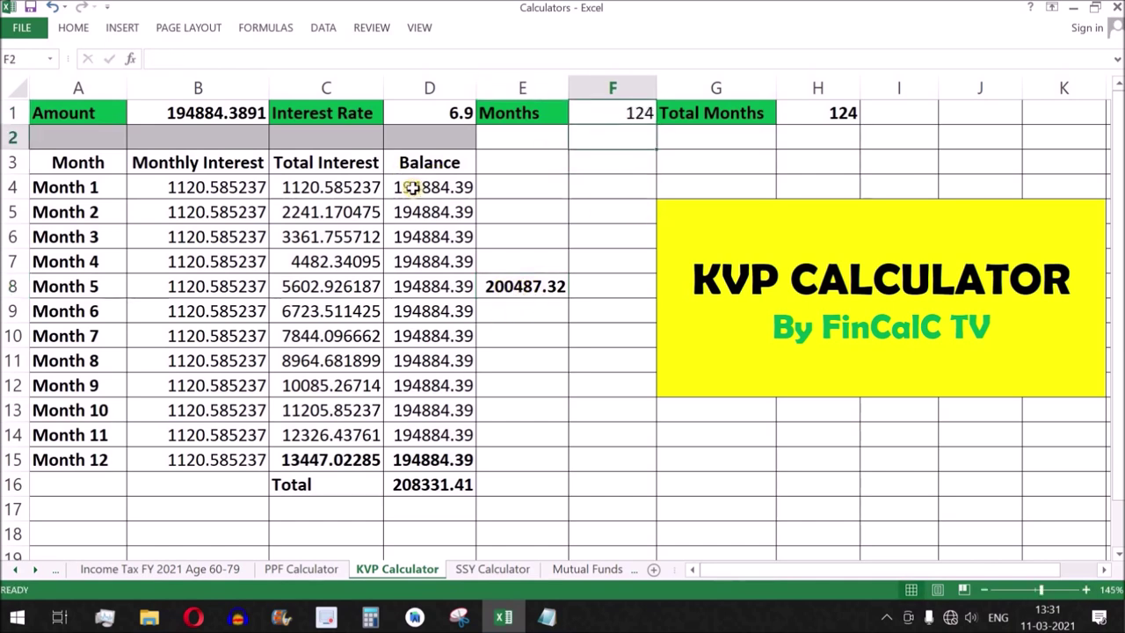
Step: Review the interest rate, months and amount cells, the monthly table with its interest formula, and the maturity amount in E8
click(447, 115)
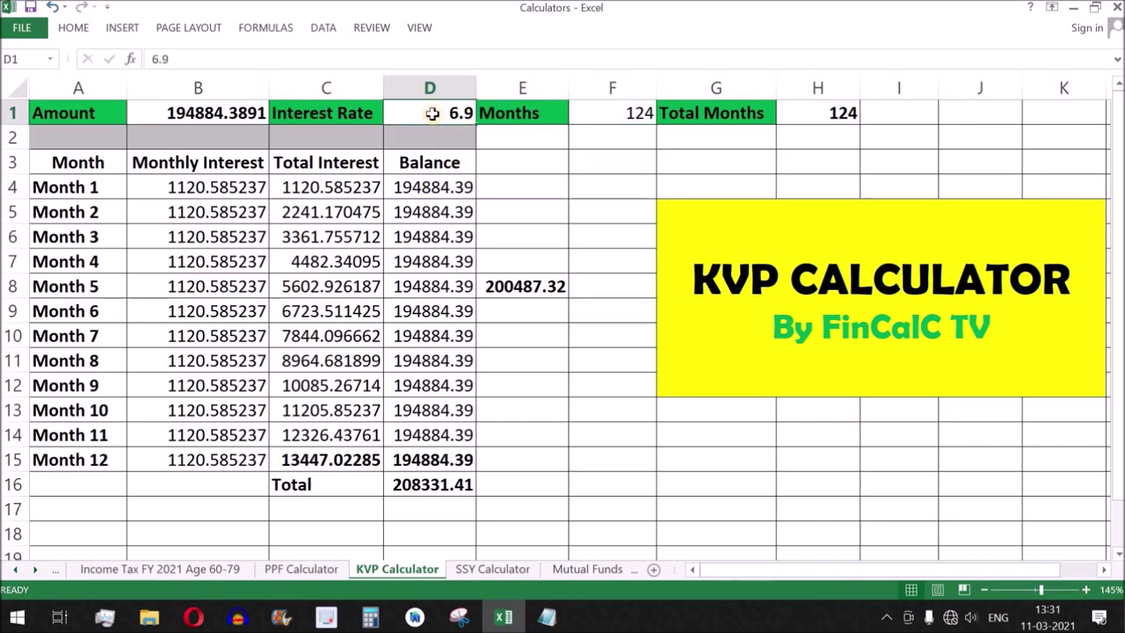
click(625, 110)
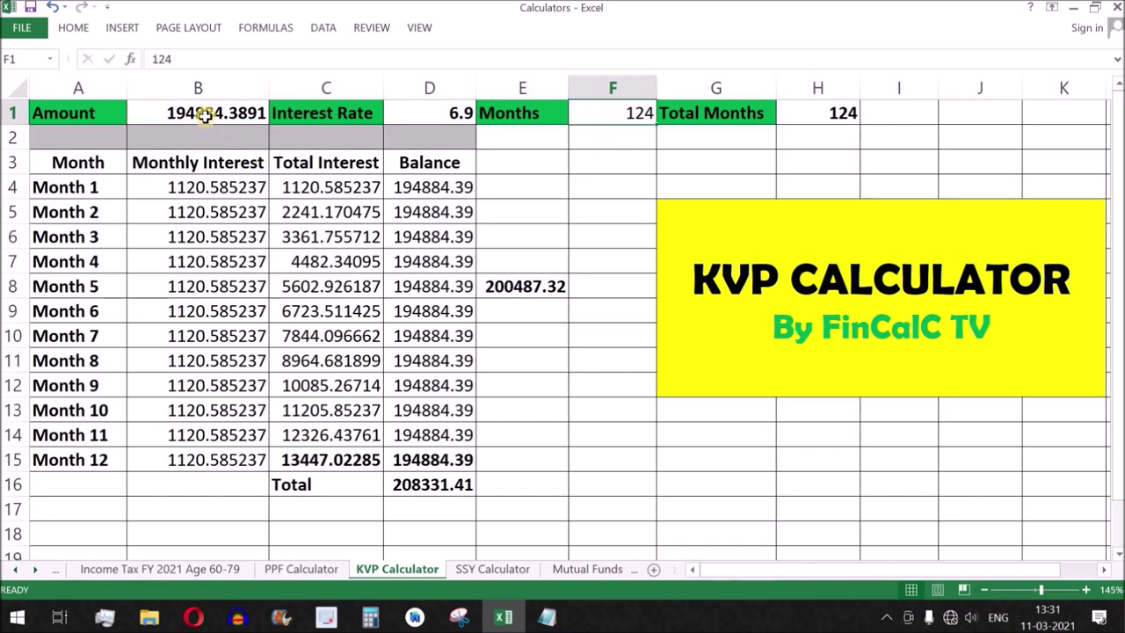
drag(84, 161, 406, 476)
click(220, 257)
click(226, 116)
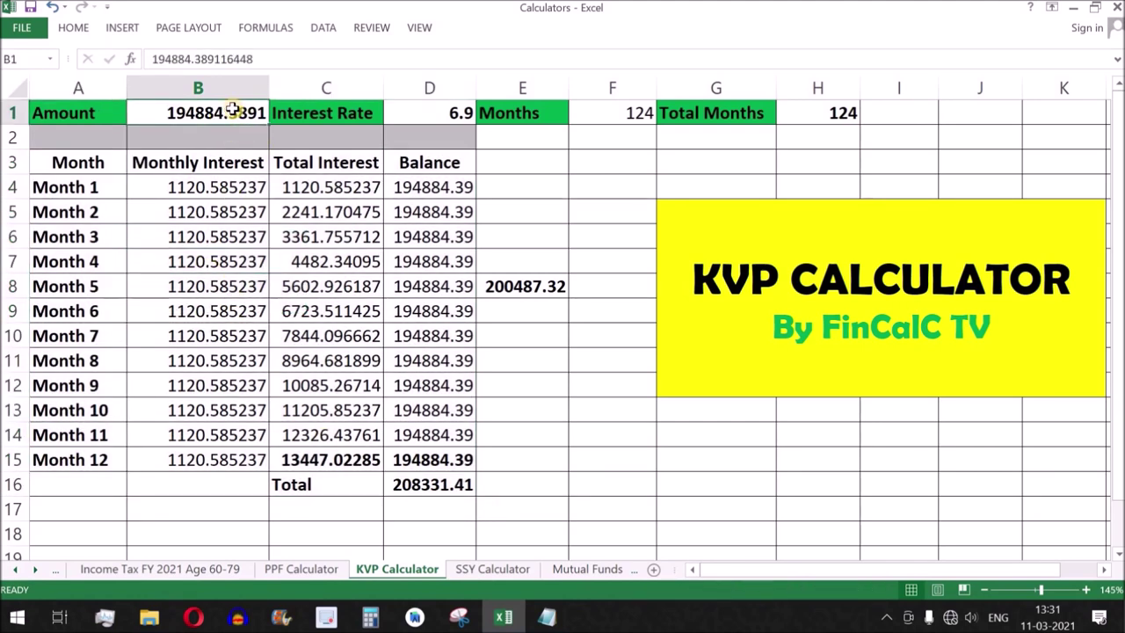
click(533, 292)
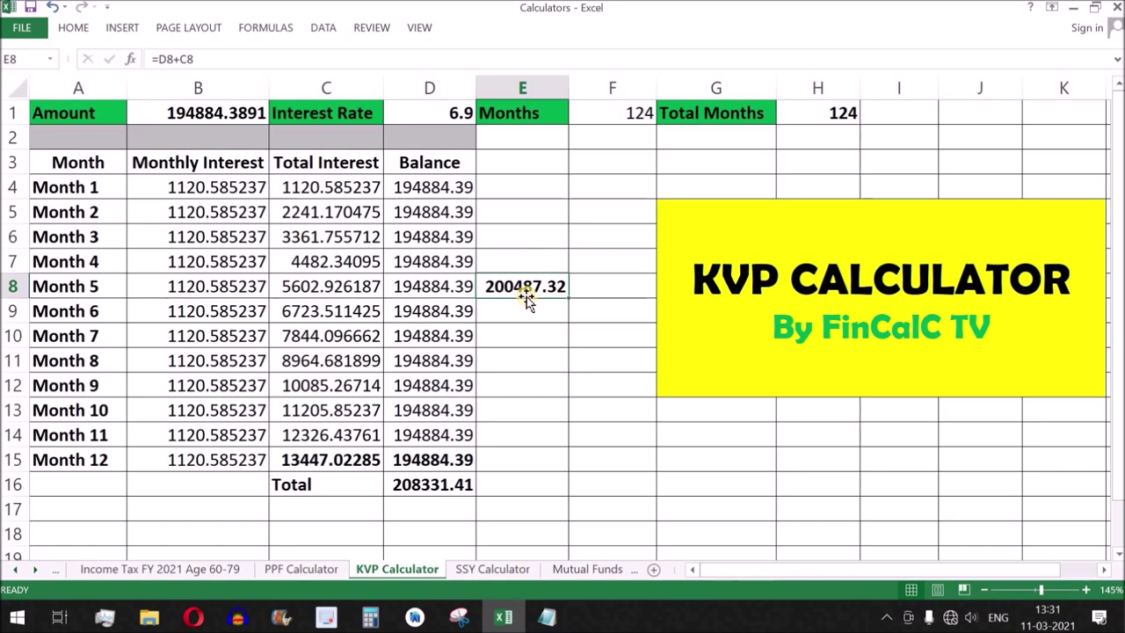
click(216, 117)
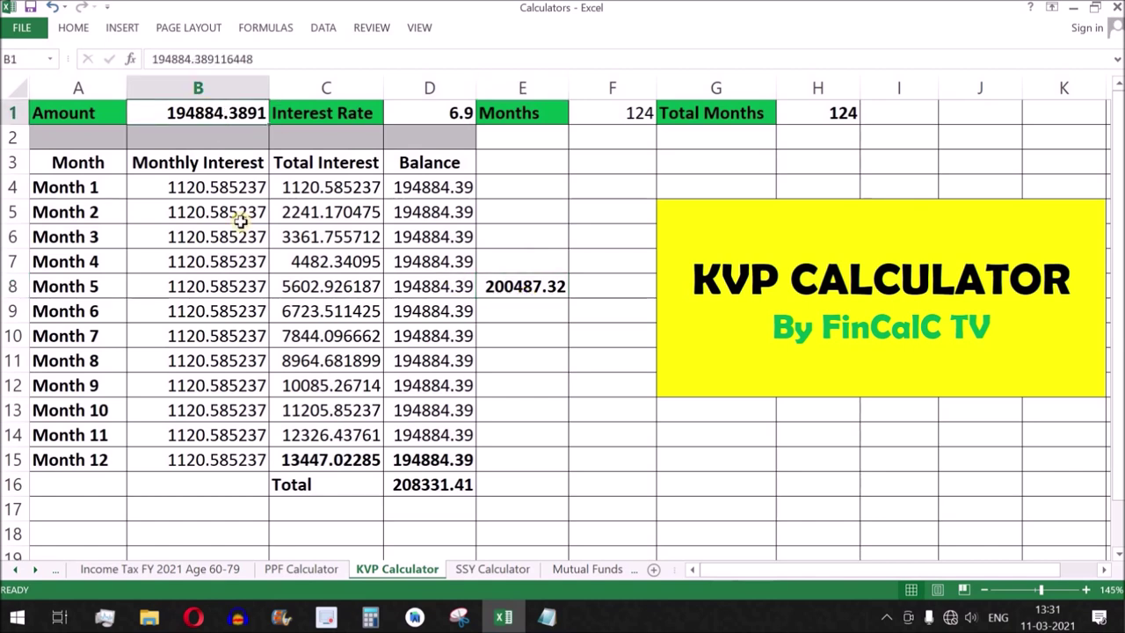
click(514, 287)
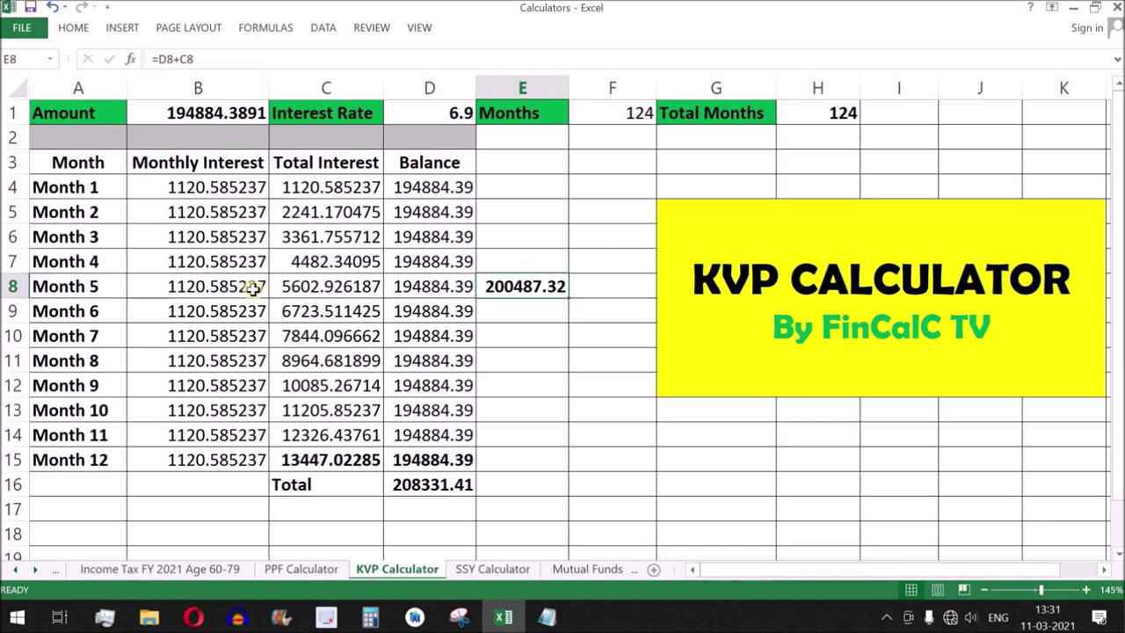
drag(60, 160, 430, 483)
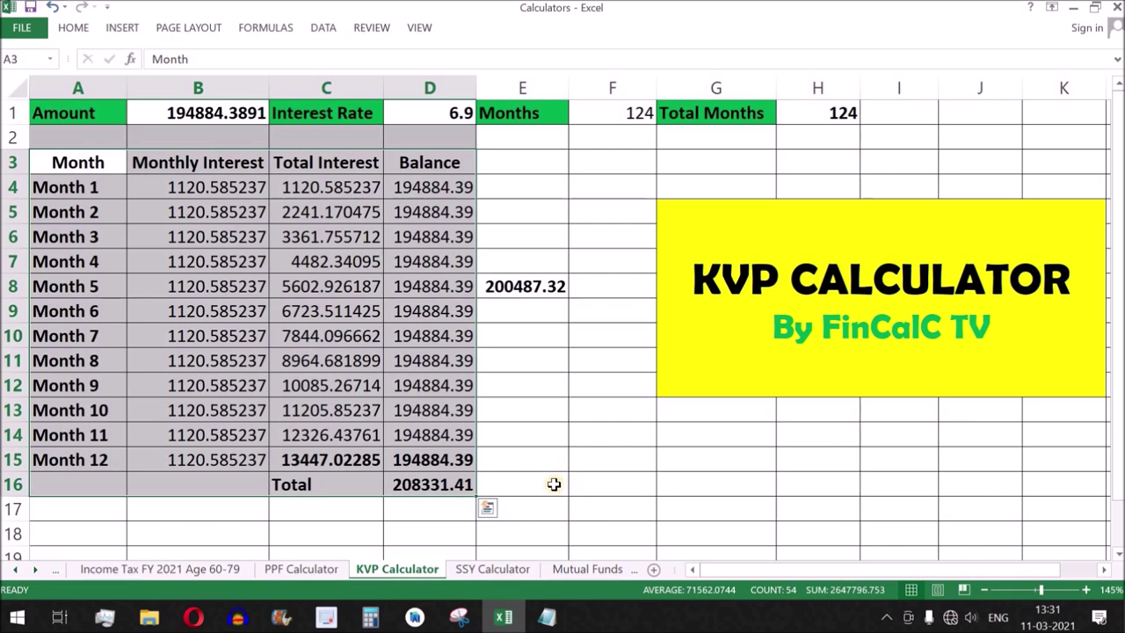
click(194, 187)
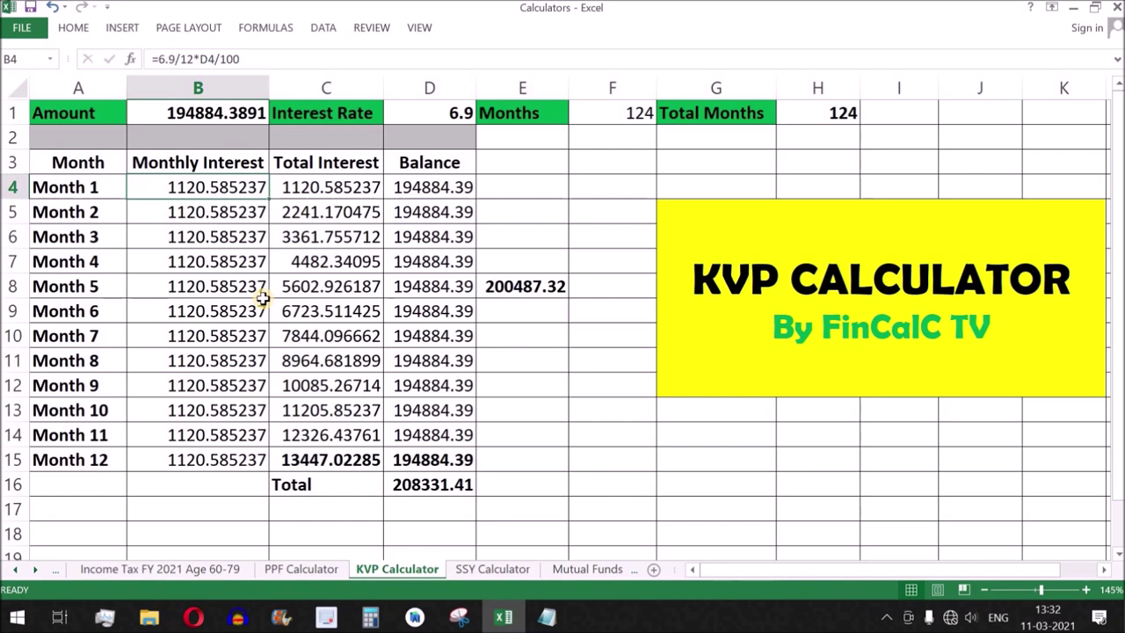
drag(219, 188, 244, 454)
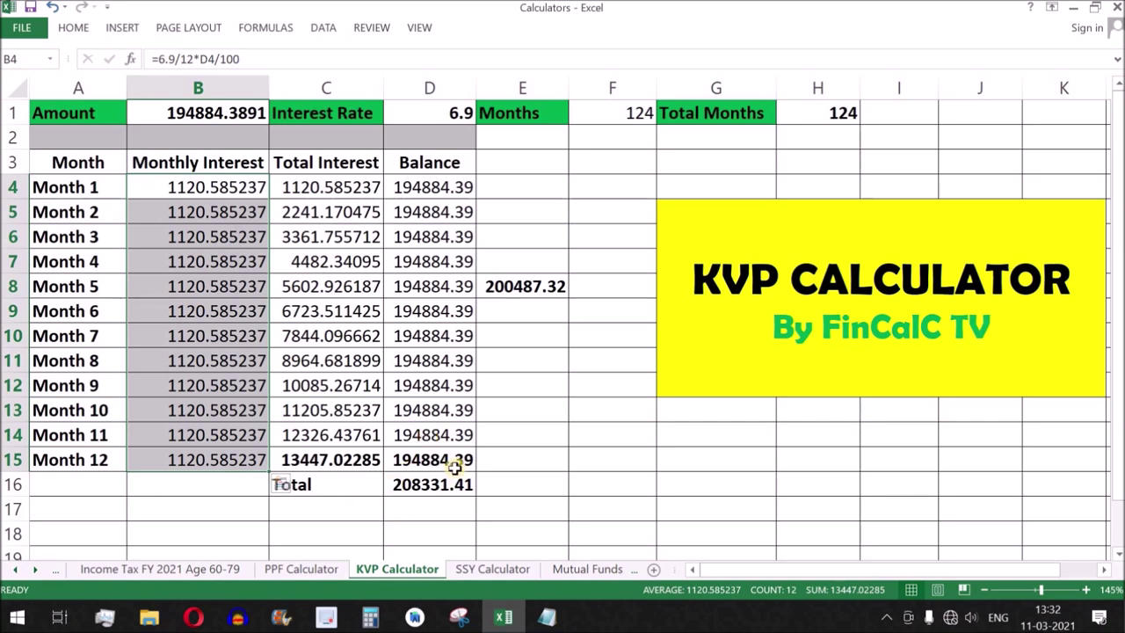
Step: Look through the PPF Calculator, Income Tax FY 2021 Age 60-79 and SSY Calculator sheets
click(302, 570)
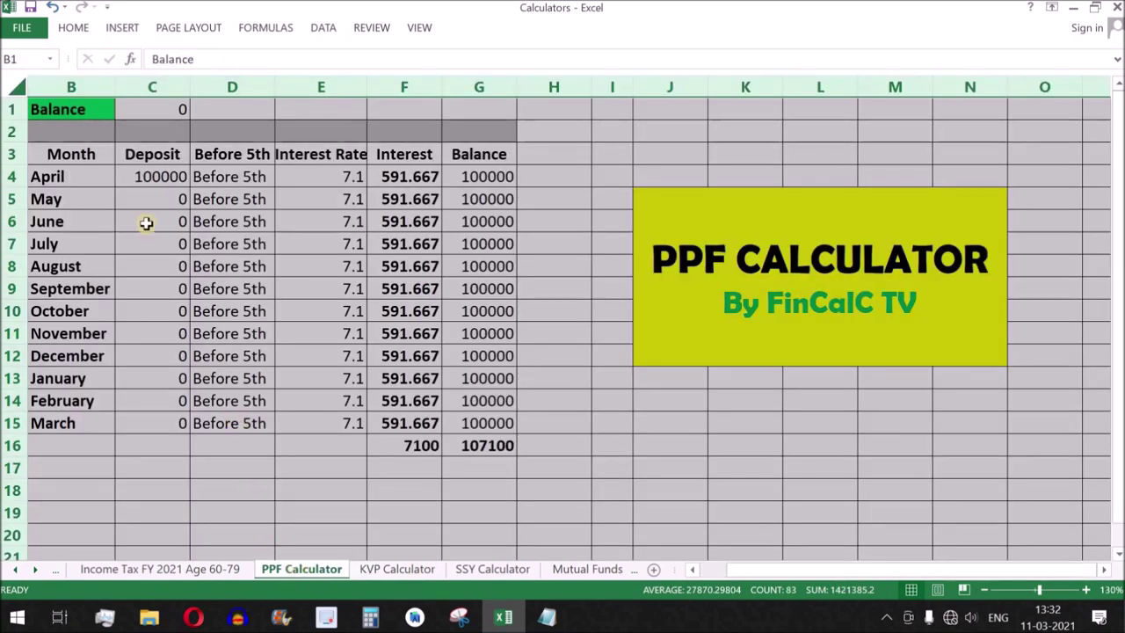
click(73, 175)
drag(138, 176, 476, 446)
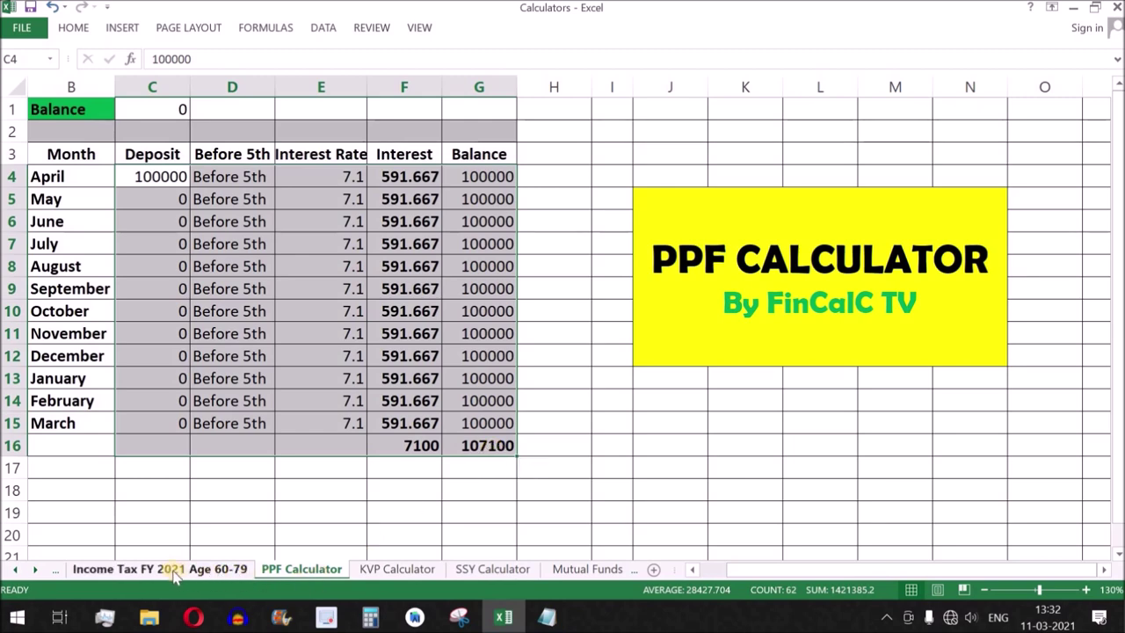
click(170, 570)
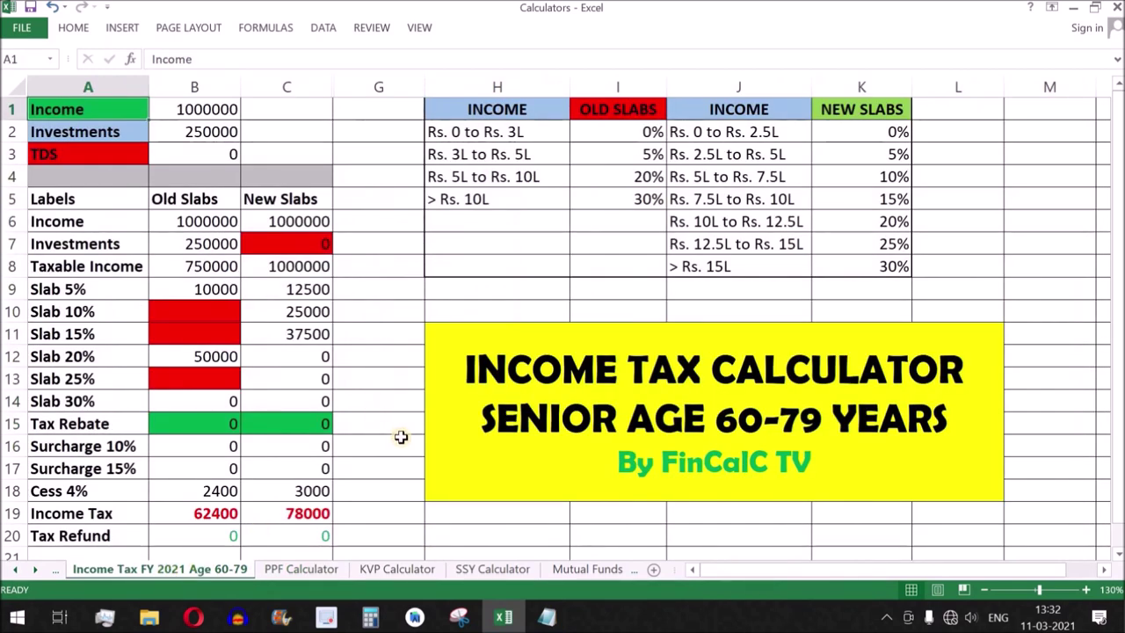
drag(93, 109, 325, 535)
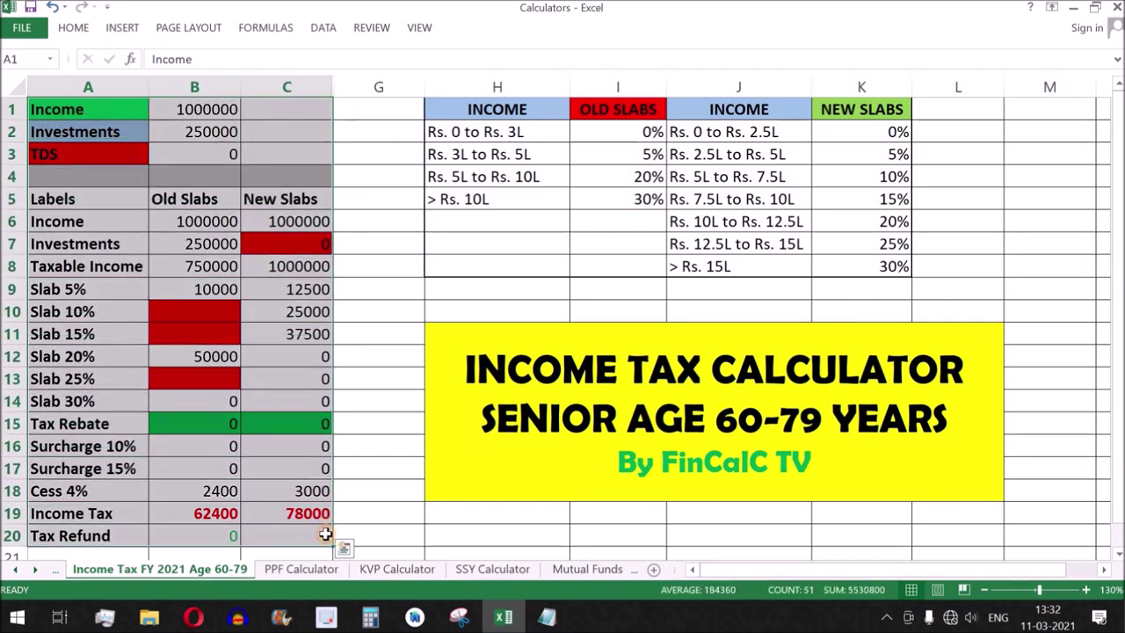
click(492, 569)
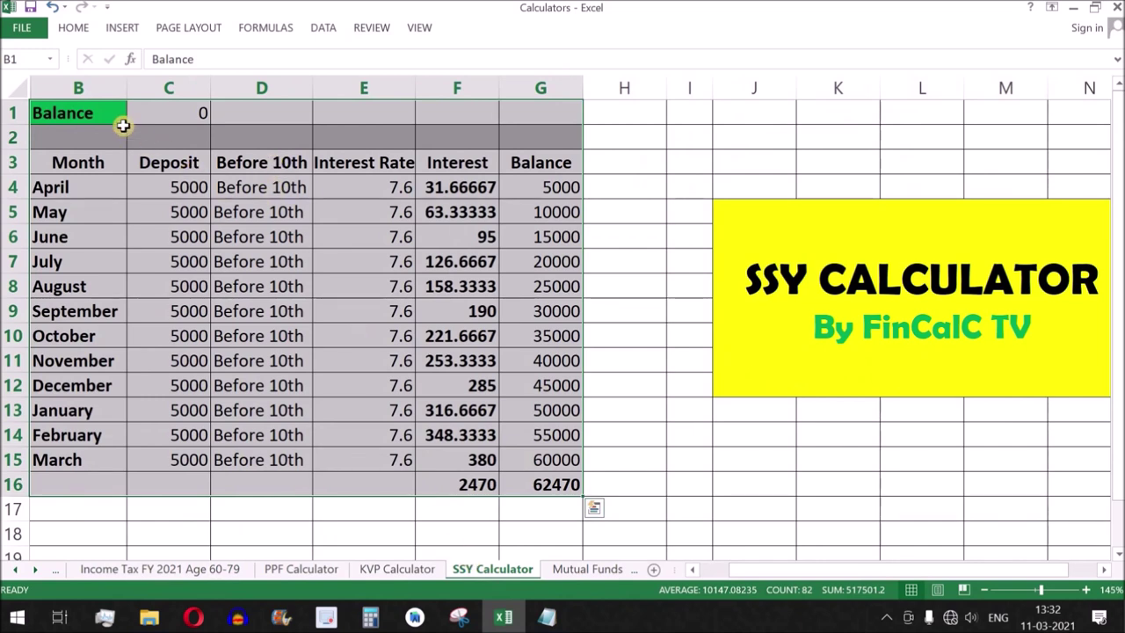
Step: Examine the interest rate, interest and balance columns on the SSY Calculator sheet, and the monthly and tenure tables on the SIP Calculator sheet
drag(356, 185, 560, 485)
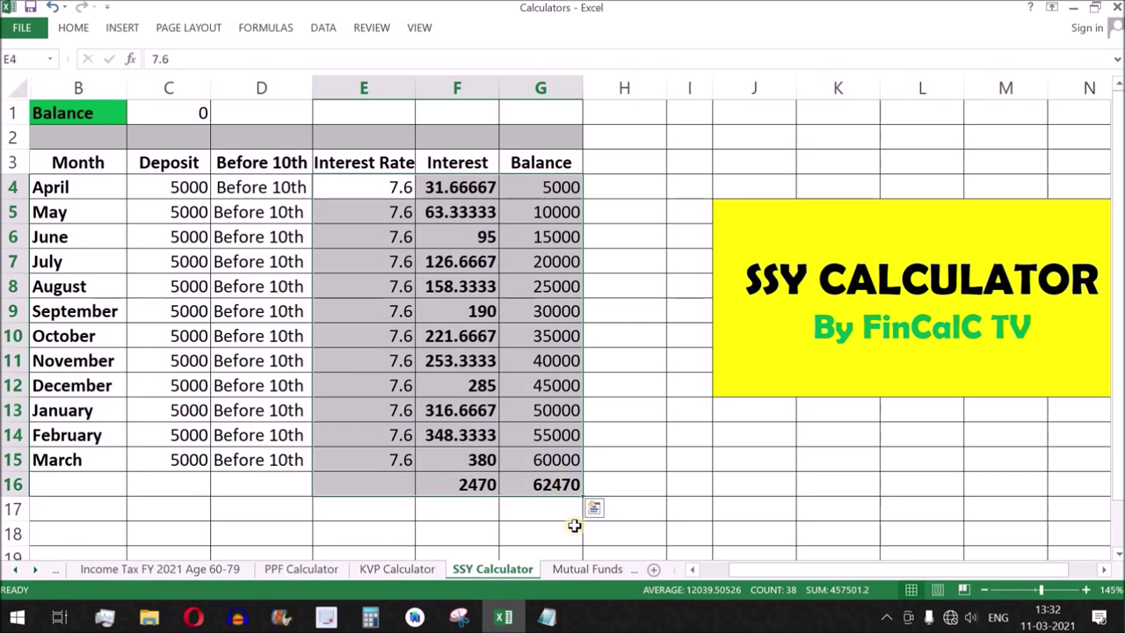
scroll(259, 569, up, 3)
click(341, 572)
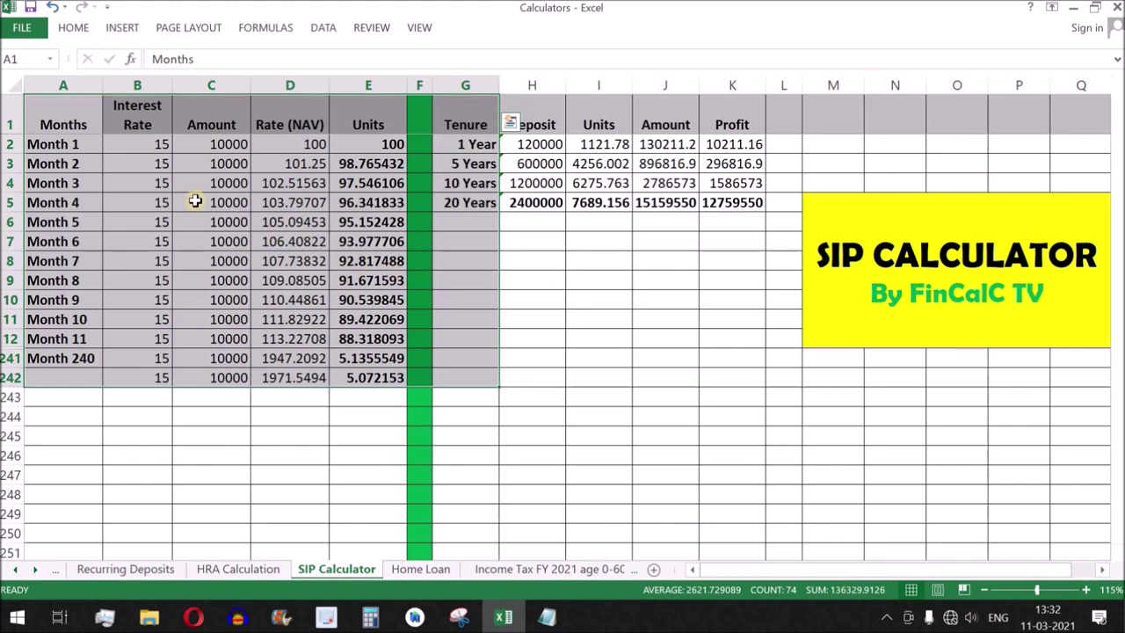
click(131, 143)
key(Left)
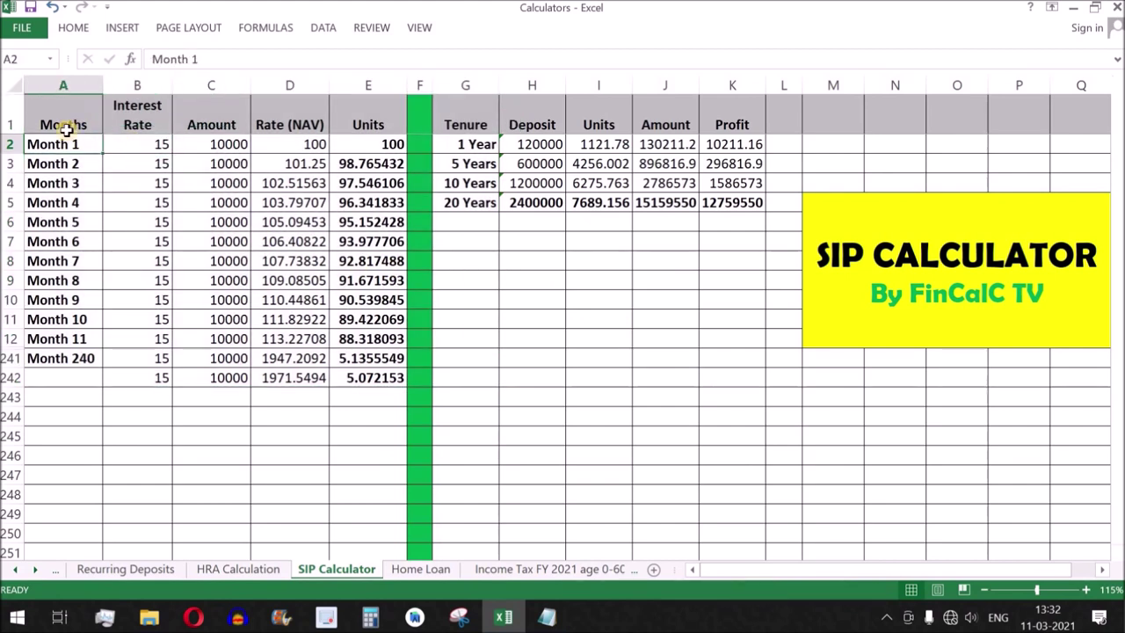
drag(54, 113, 567, 387)
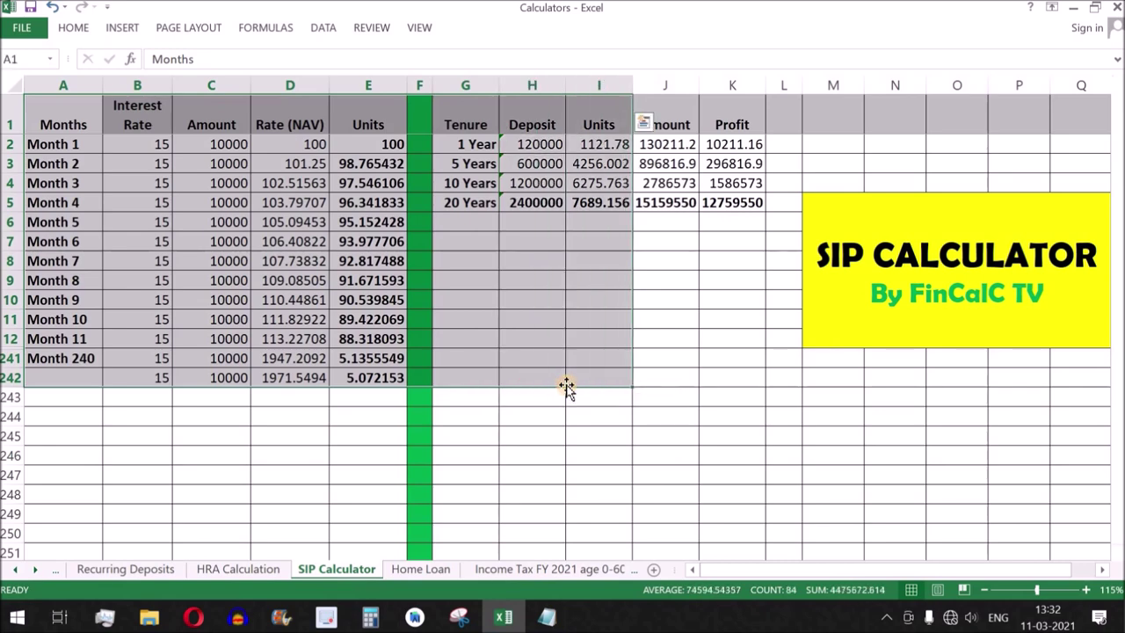
Step: Examine the EMI, principal and interest columns and their formulas on the Home Loan sheet
click(415, 569)
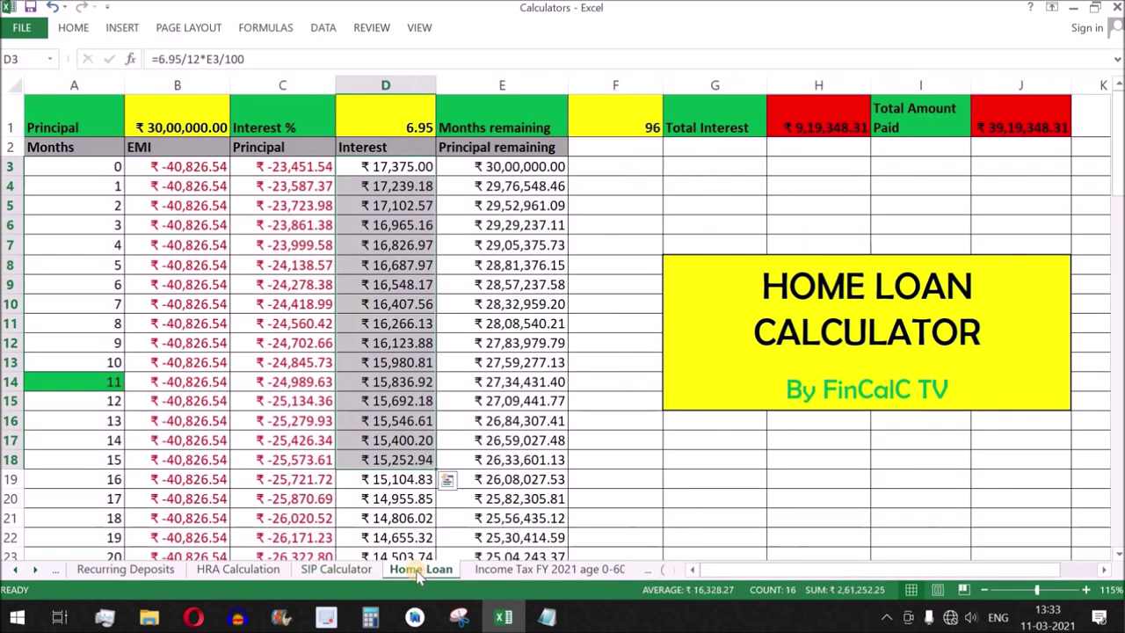
click(173, 173)
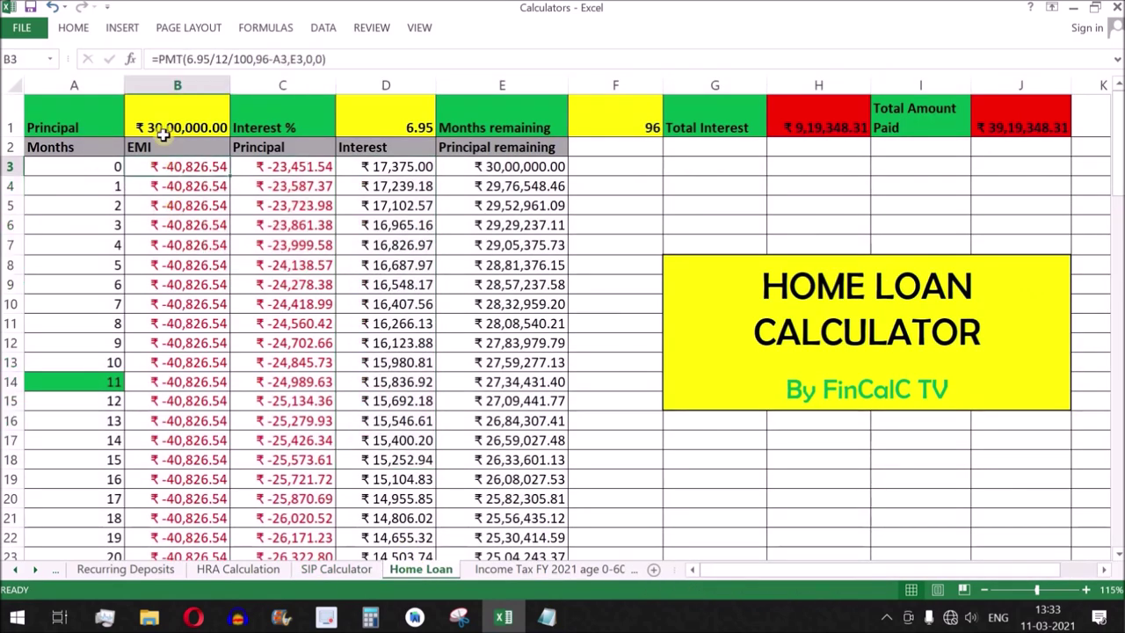
click(173, 83)
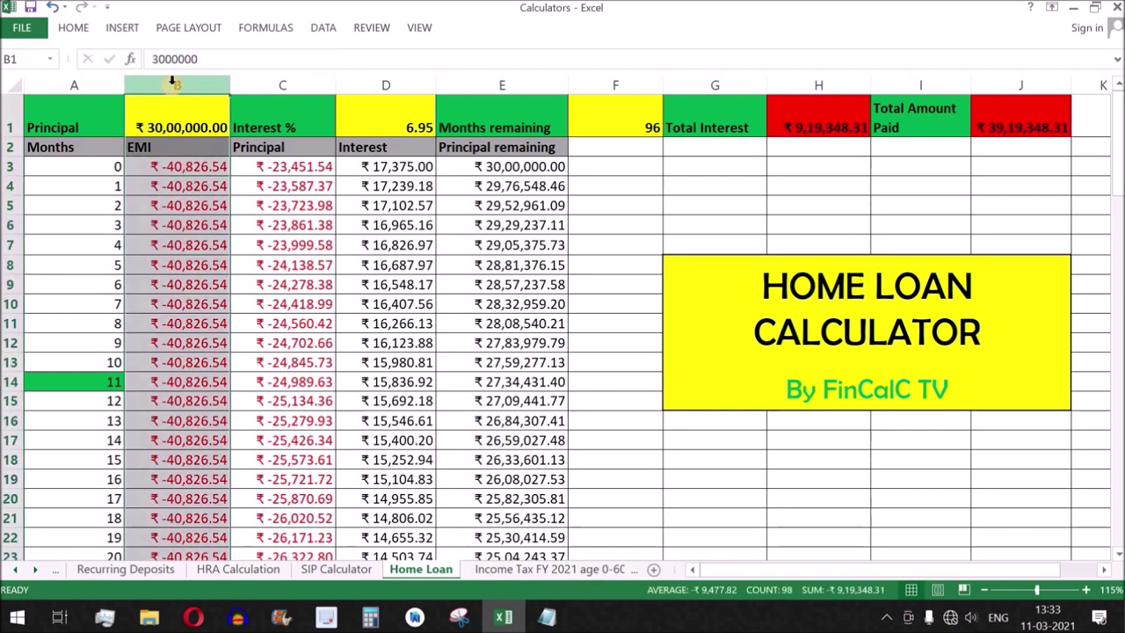
click(188, 172)
click(404, 166)
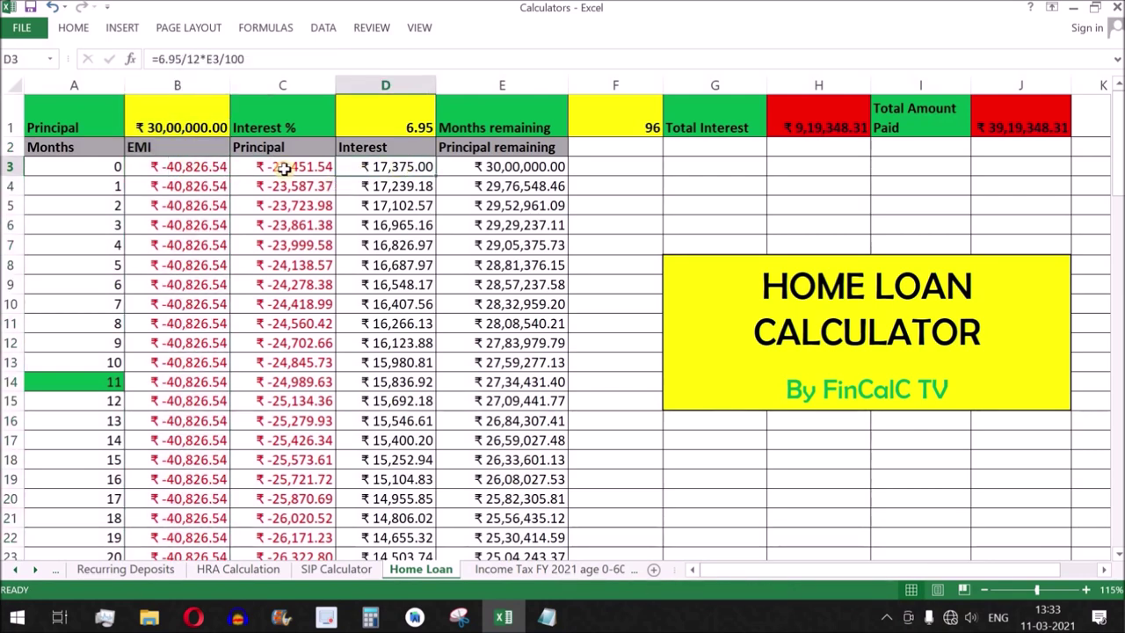
click(283, 167)
drag(387, 166, 401, 479)
click(375, 304)
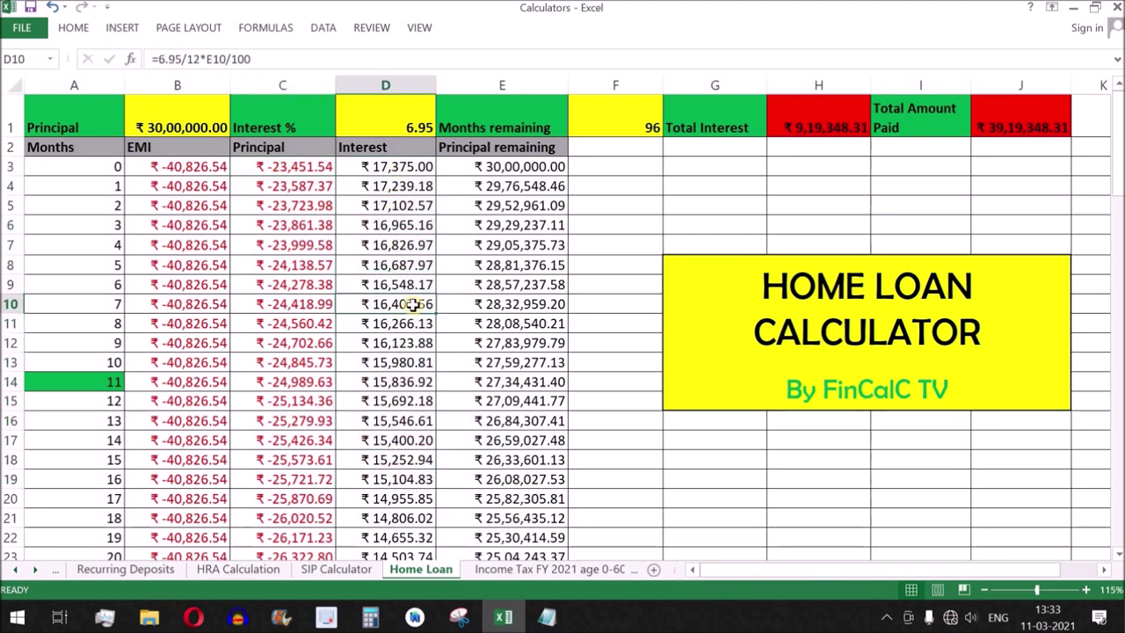